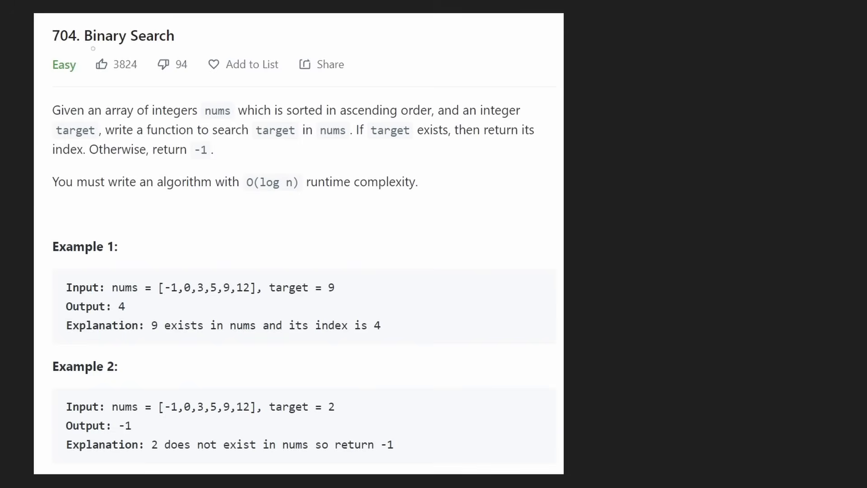
- Underline the title, nums, both target mentions, index and the O(log n) requirement, dropping the ascending-order stroke
left_click_drag(77, 47, 176, 47)
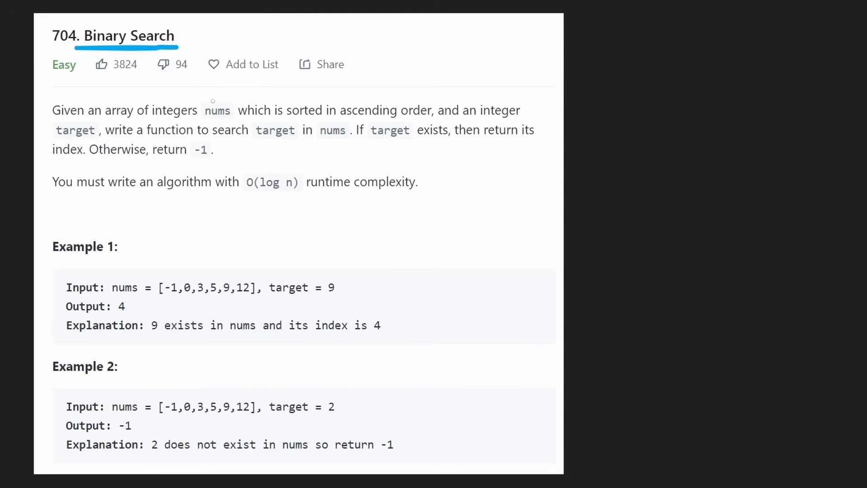
left_click_drag(186, 123, 242, 121)
left_click_drag(326, 125, 426, 123)
key("ctrl+z")
left_click_drag(53, 138, 109, 138)
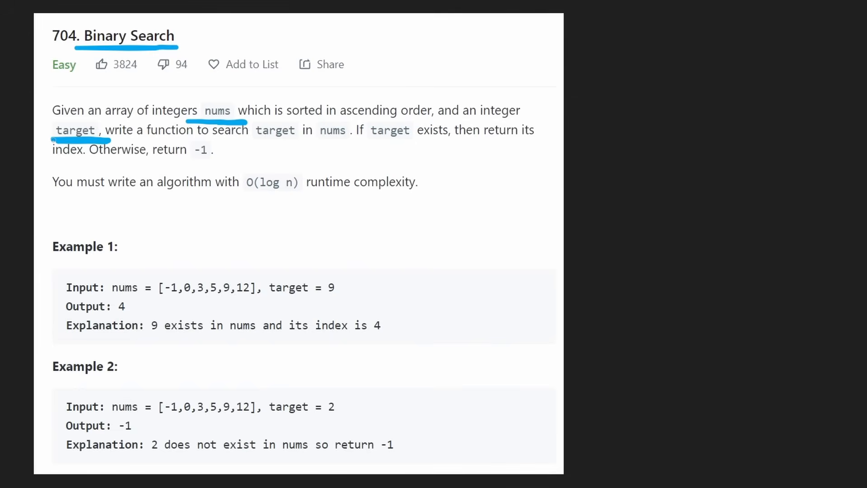
left_click_drag(358, 139, 426, 138)
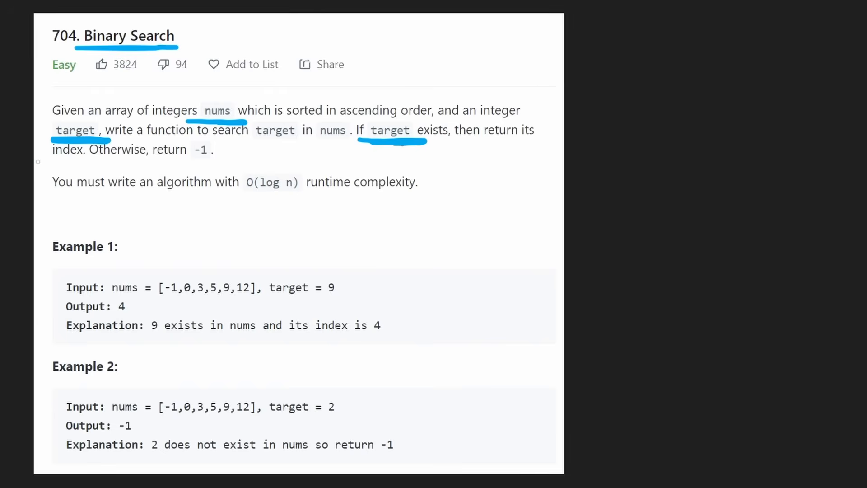
left_click_drag(38, 162, 225, 163)
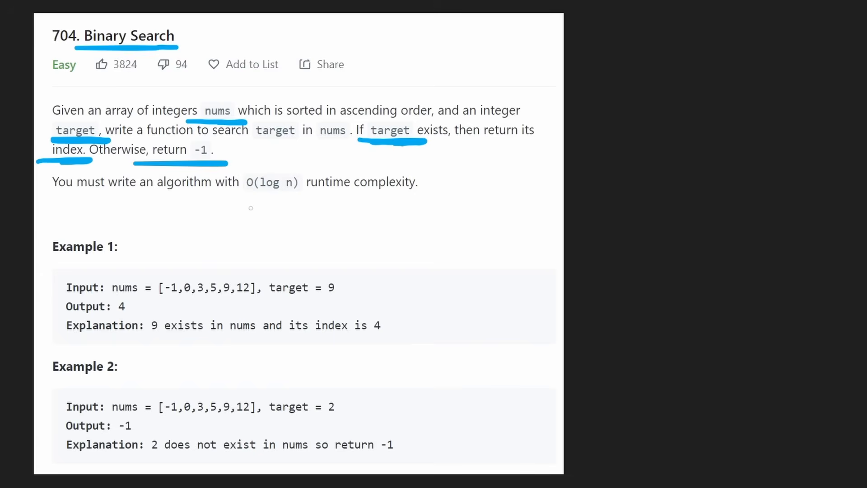
left_click_drag(227, 201, 322, 201)
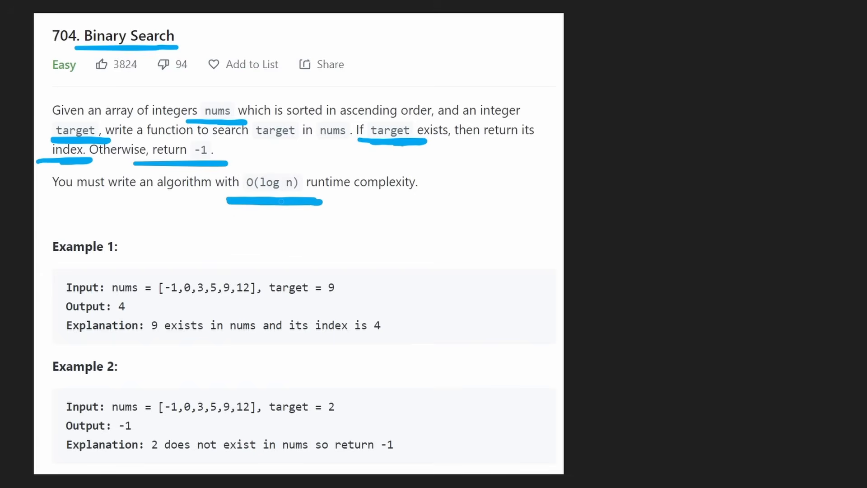
- Circle the Binary Search title, undoing the stray arrows and first ellipse before redrawing it
mouse_move(277, 204)
left_mouse_down()
mouse_move(386, 243)
mouse_move(467, 47)
mouse_move(200, 34)
mouse_move(221, 27)
mouse_move(221, 46)
mouse_move(207, 41)
left_mouse_up()
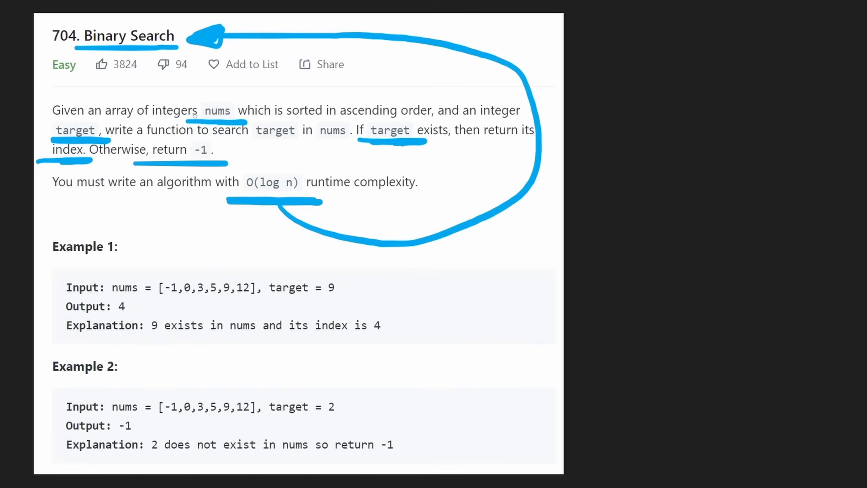
key("ctrl+z")
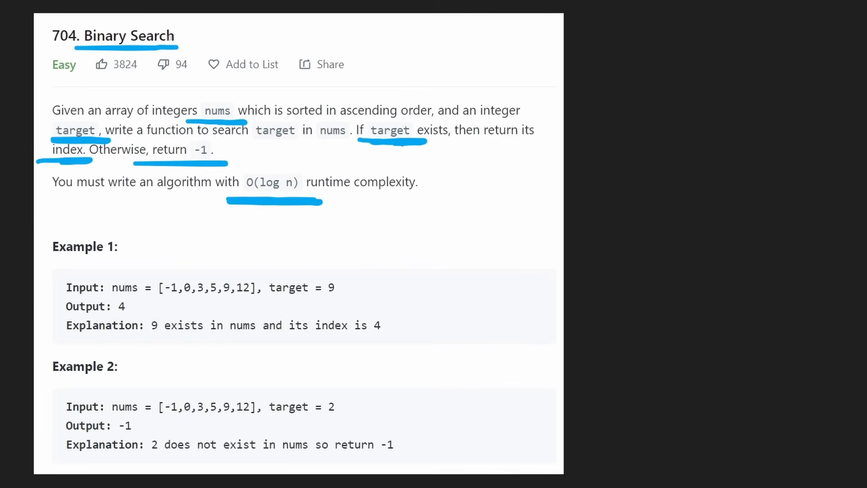
mouse_move(188, 33)
left_mouse_down()
mouse_move(108, 53)
mouse_move(185, 28)
left_mouse_up()
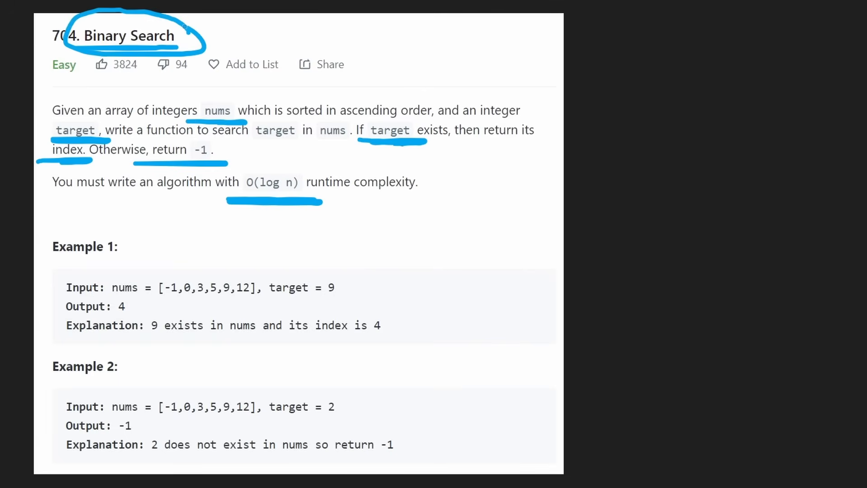
mouse_move(360, 34)
left_mouse_down()
mouse_move(449, 35)
mouse_move(216, 46)
mouse_move(240, 53)
left_mouse_up()
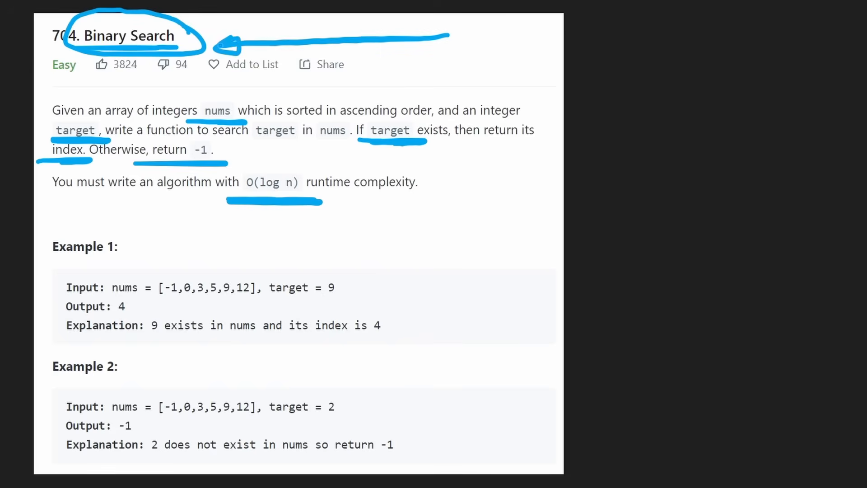
key("ctrl+z")
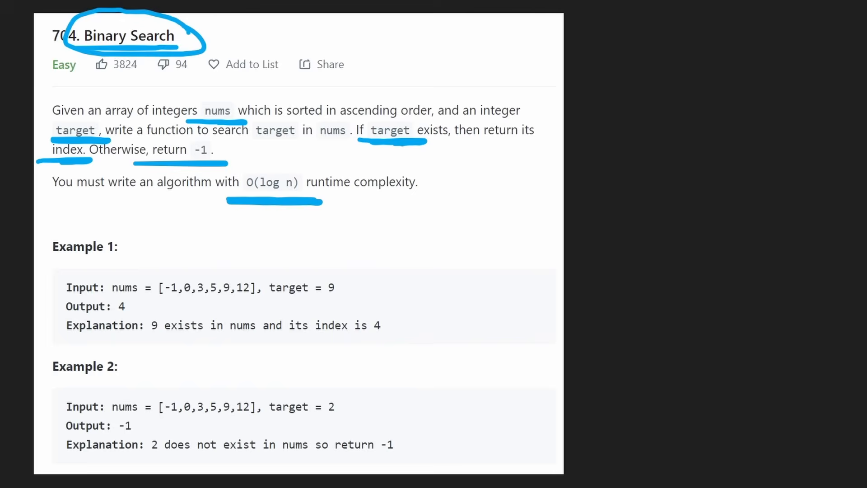
key("ctrl+z")
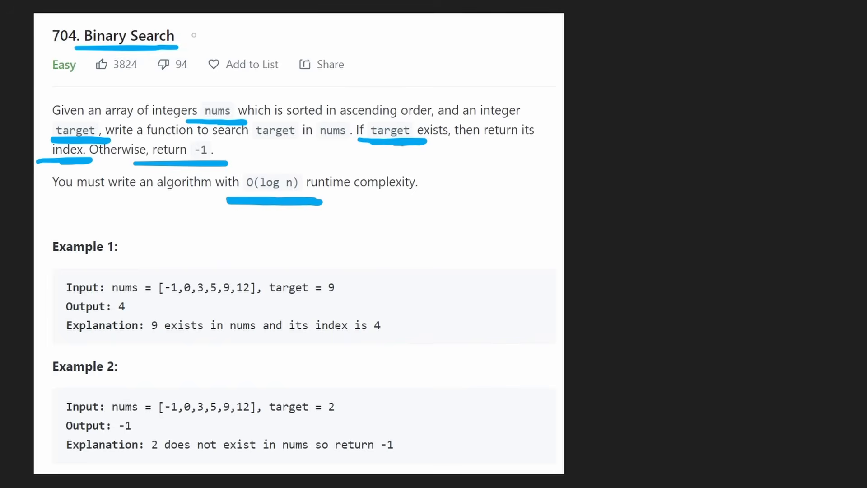
mouse_move(200, 37)
left_mouse_down()
mouse_move(79, 27)
mouse_move(179, 53)
mouse_move(202, 38)
left_mouse_up()
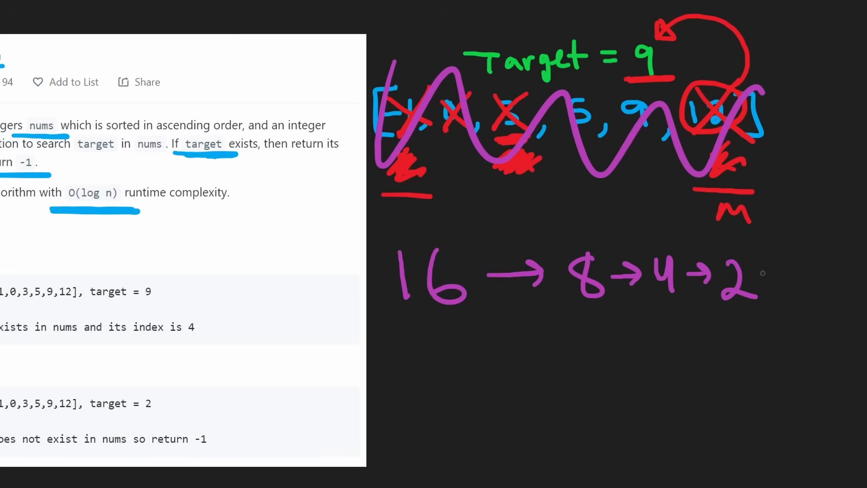
- Extend the halving sequence 16 → 8 → 4 → 2 down to 1
mouse_move(757, 275)
left_mouse_down()
mouse_move(780, 275)
mouse_move(771, 287)
mouse_move(835, 295)
left_mouse_up()
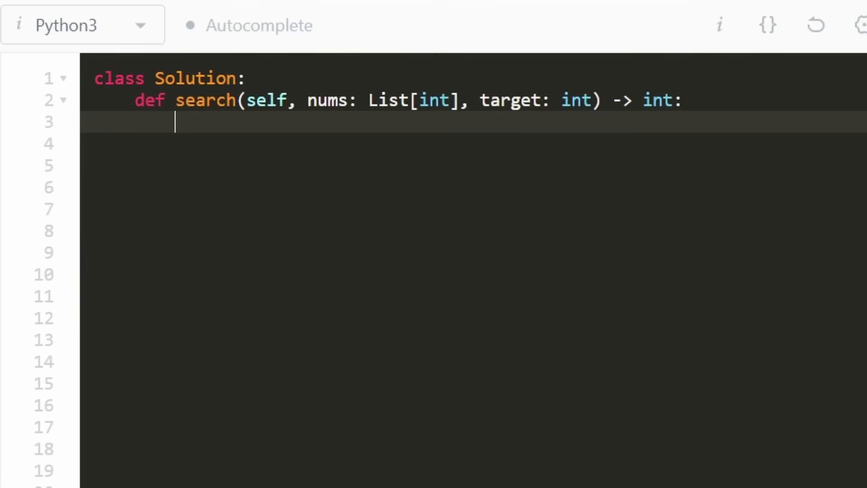
type("l, r ")
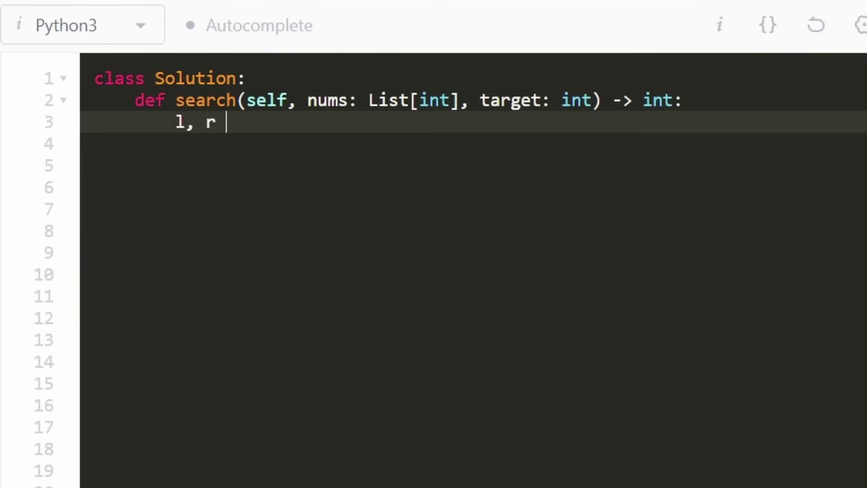
type("=")
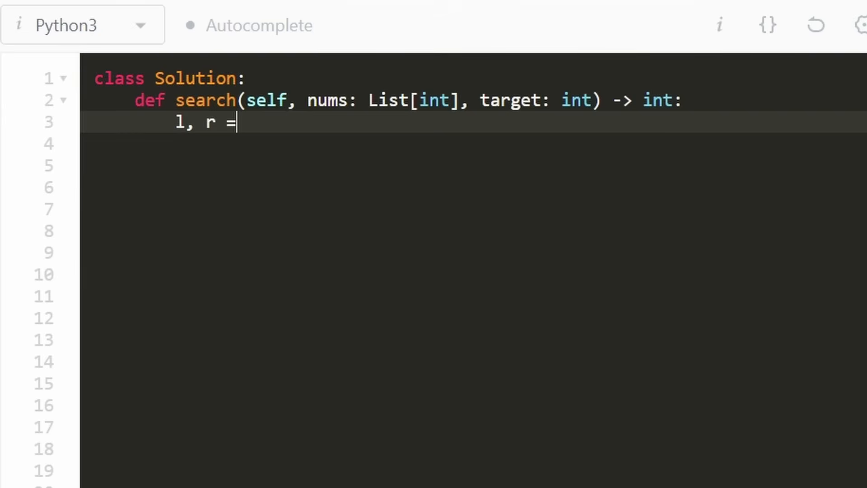
type(" 0, ")
type("len")
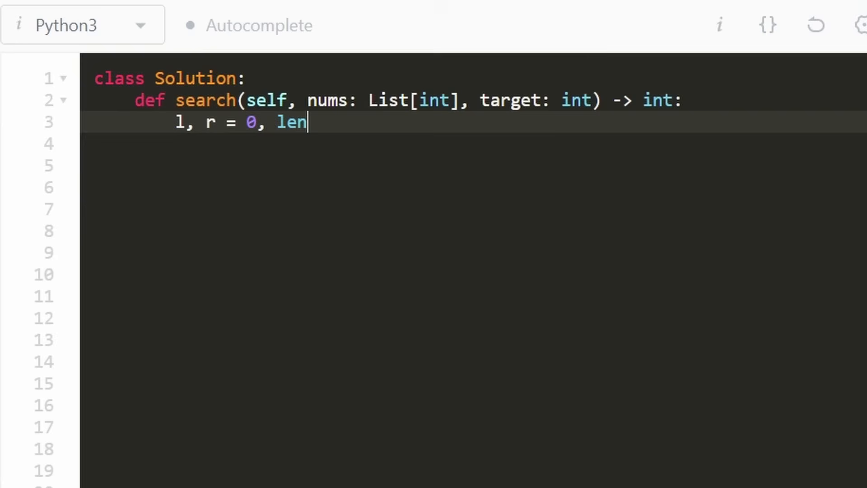
type("(nums)")
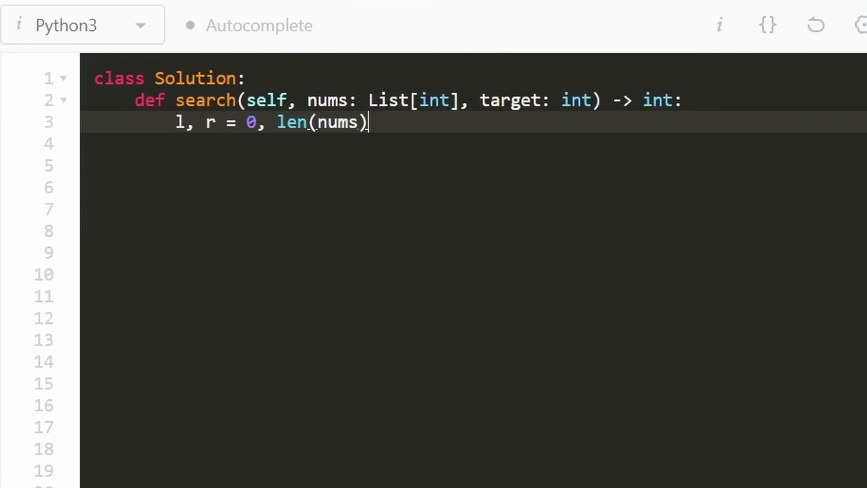
type(" - 1")
- Lay out the while l <= r loop with l = m + 1 inside and blank lines for a worked example above it
key("Return")
key("Return")
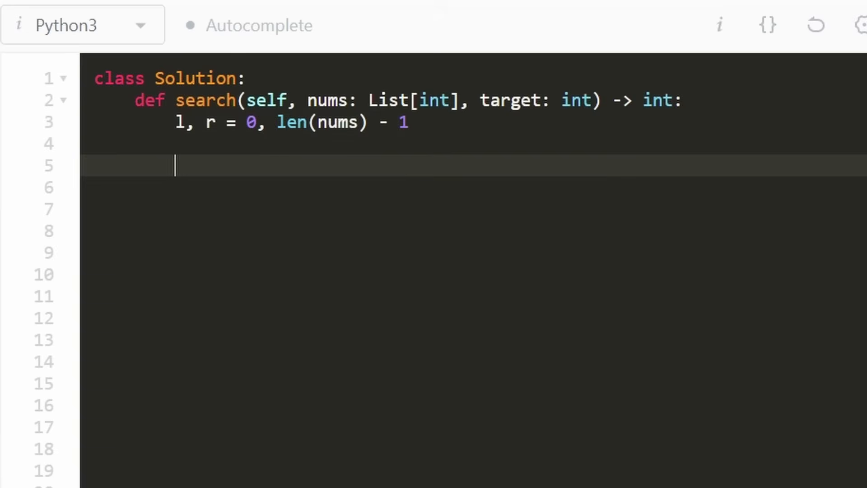
type("w")
type("hile")
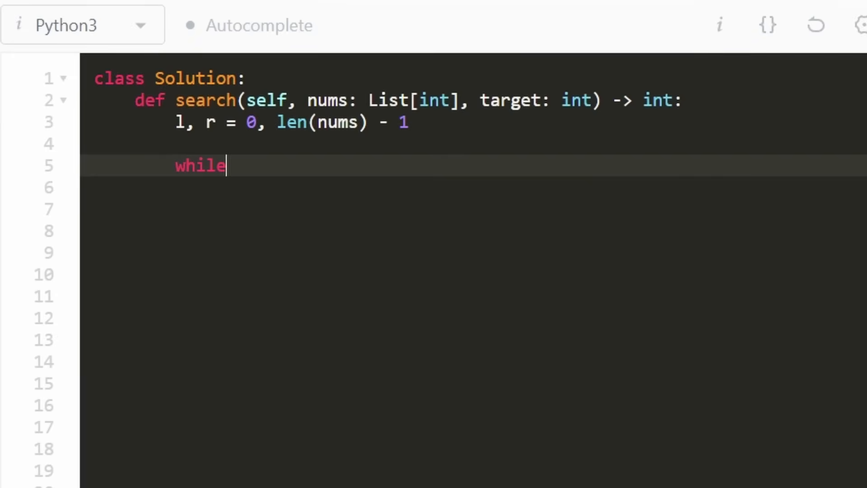
type(" l")
type(" <")
type("= r")
key("Return")
key("Return")
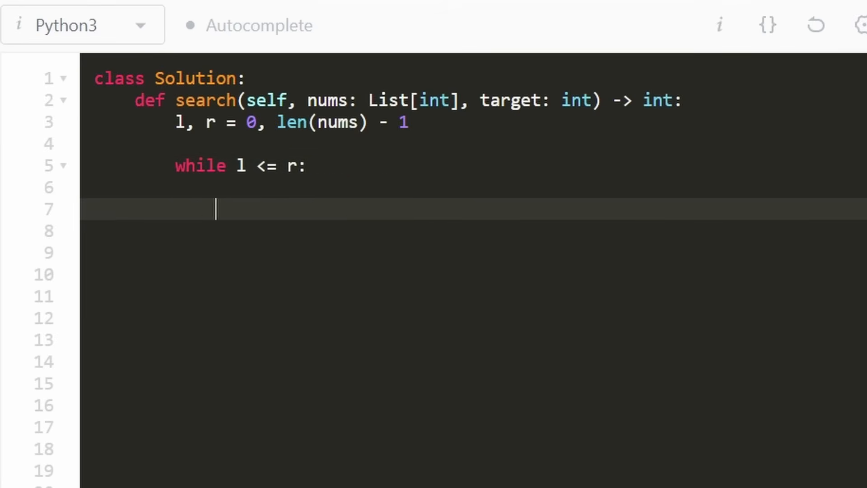
type("m")
type("1")
type("] target =")
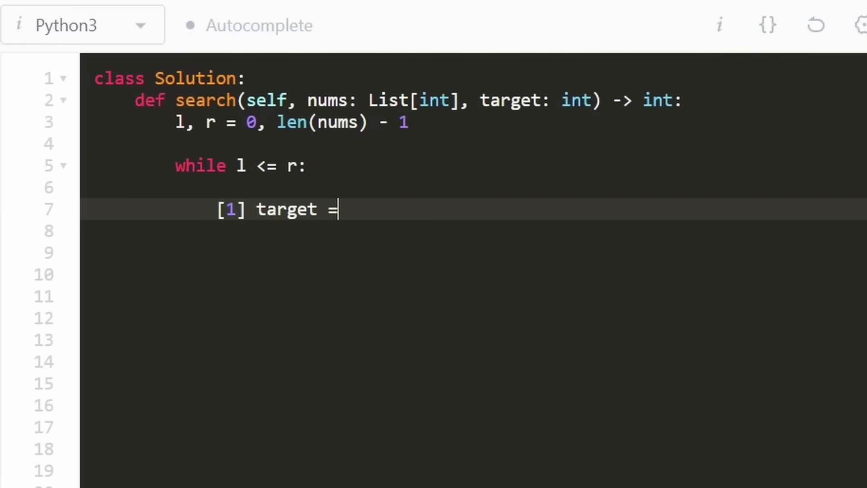
type(" 2")
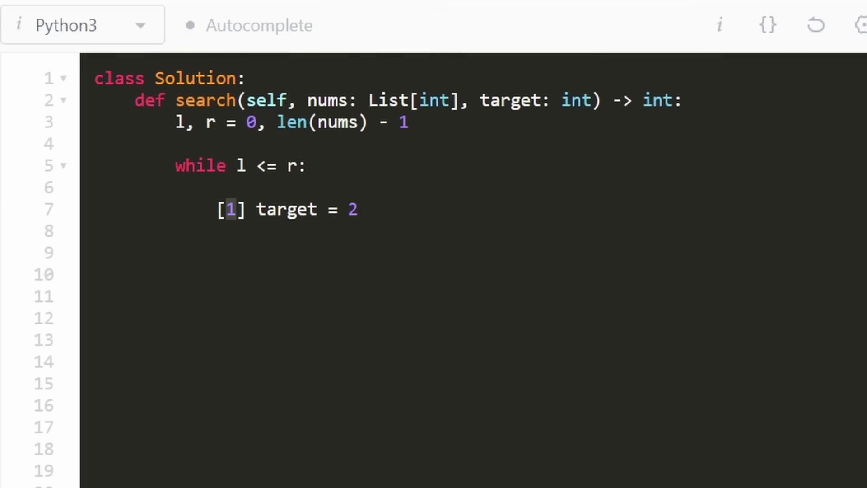
key("End")
key("Up")
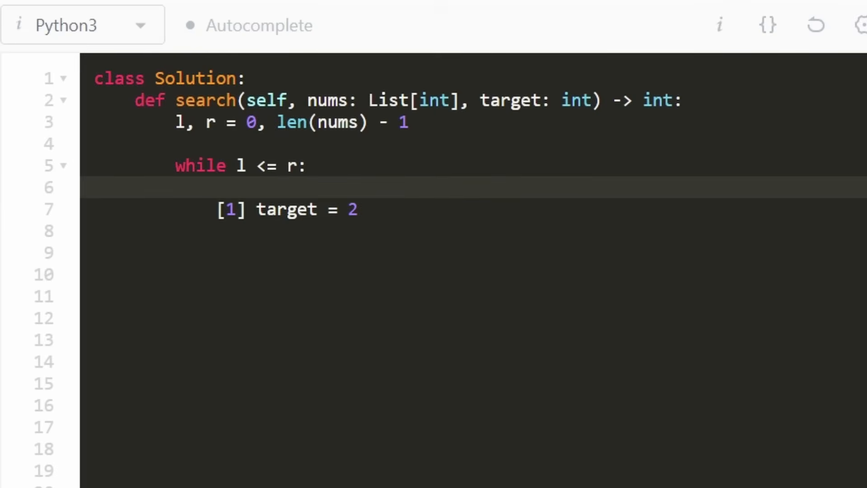
type("l = ")
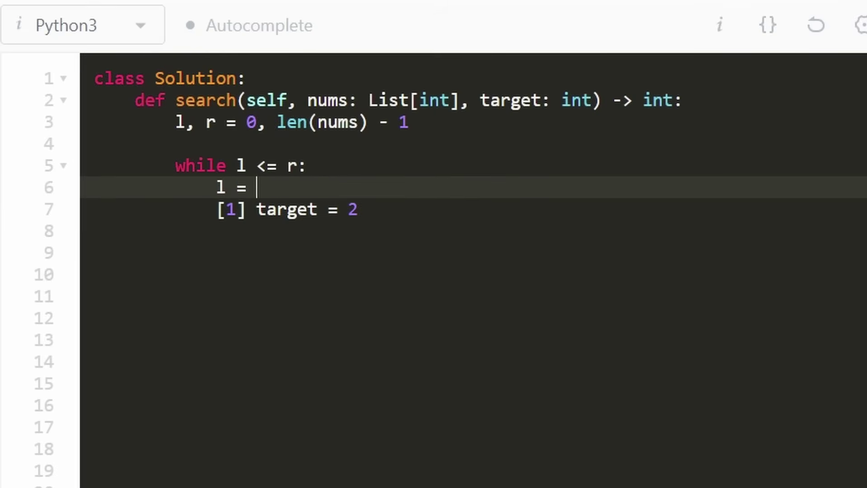
type("m + 1")
key("Return")
key("Return")
key("Return")
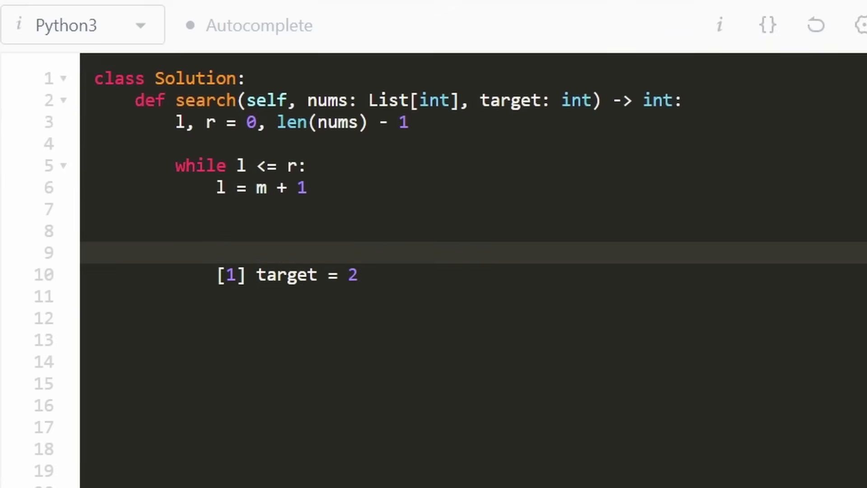
type("l = 1")
key("Return")
type("r =0")
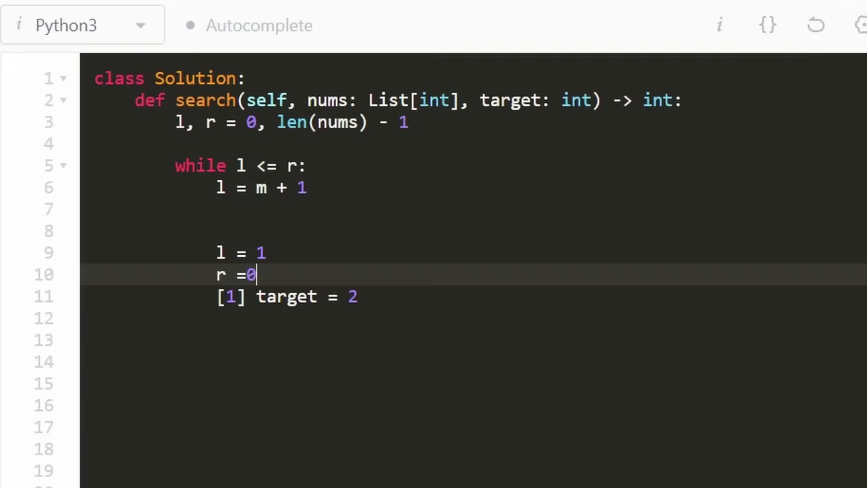
- Highlight the l = 1 and r = 0 notes against the loop condition l <= r for the [1] example
key("Up")
key("shift+Home")
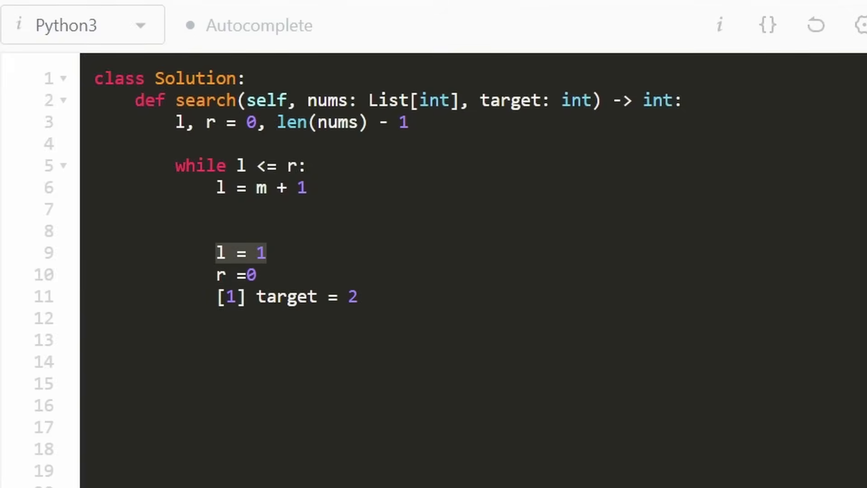
key("Up")
key("Up")
key("Up")
key("shift+End")
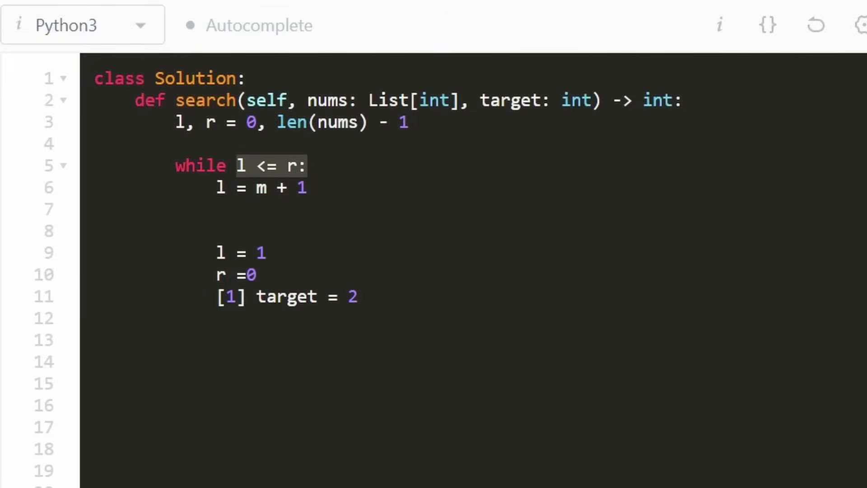
key("Down")
key("Down")
key("Down")
key("End")
key("shift+Up")
key("Down")
key("Down")
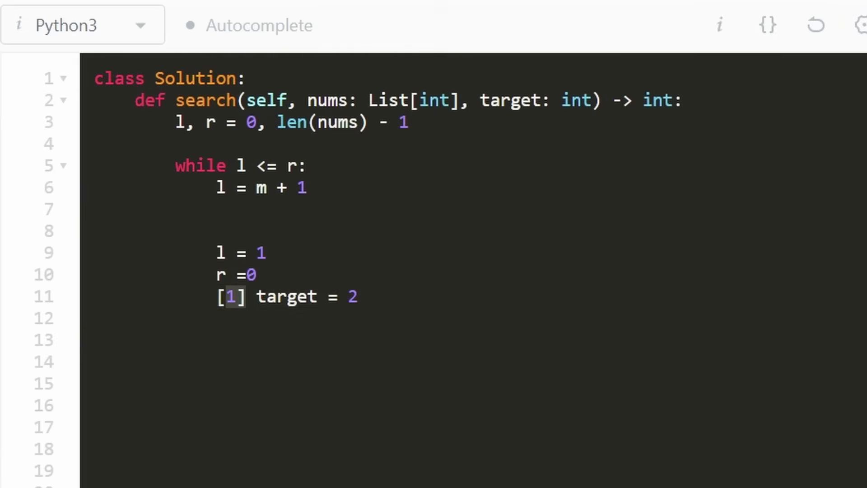
key("Left")
key("Left")
- Mark the example note block and pick the 1 in l = 1 and inside [1] to change it to 0
key("End")
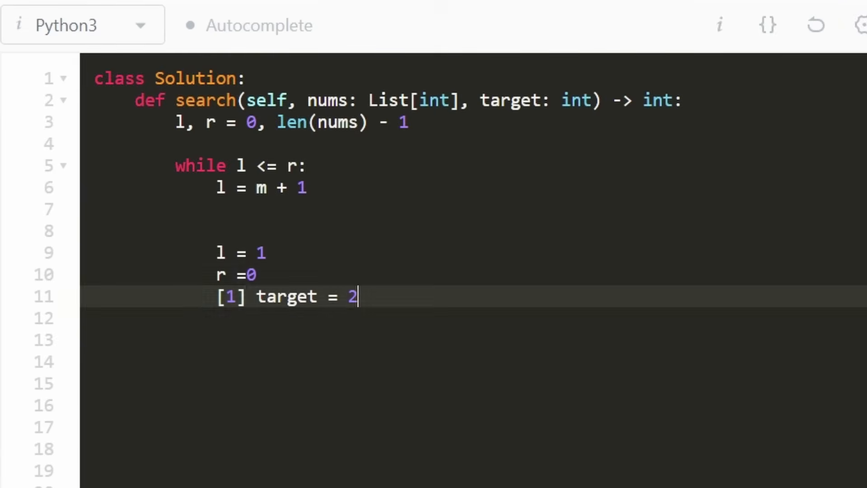
key("shift+Up")
key("shift+Up")
key("shift+Up")
key("shift+Left")
left_click_drag(297, 165, 225, 165)
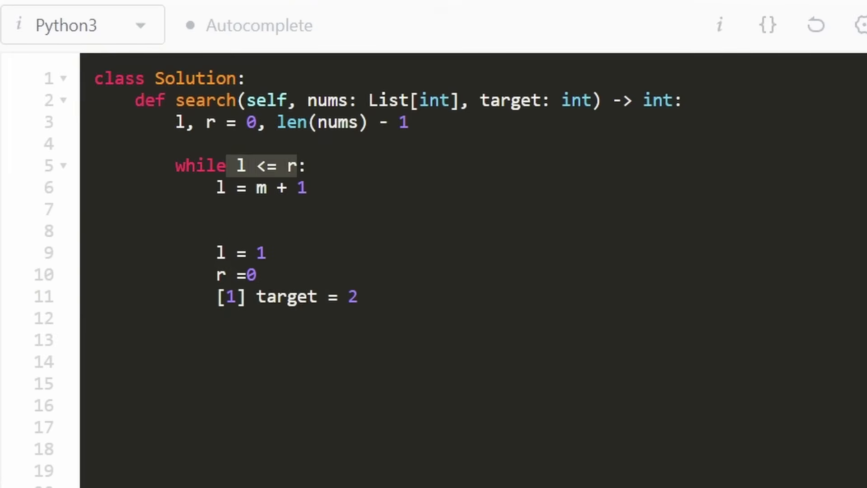
left_click(252, 252)
key("shift+Right")
type("0")
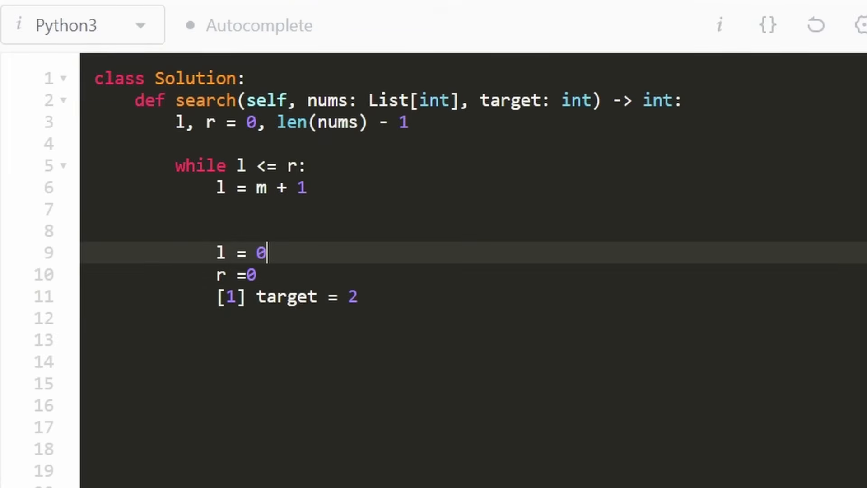
double_click(231, 296)
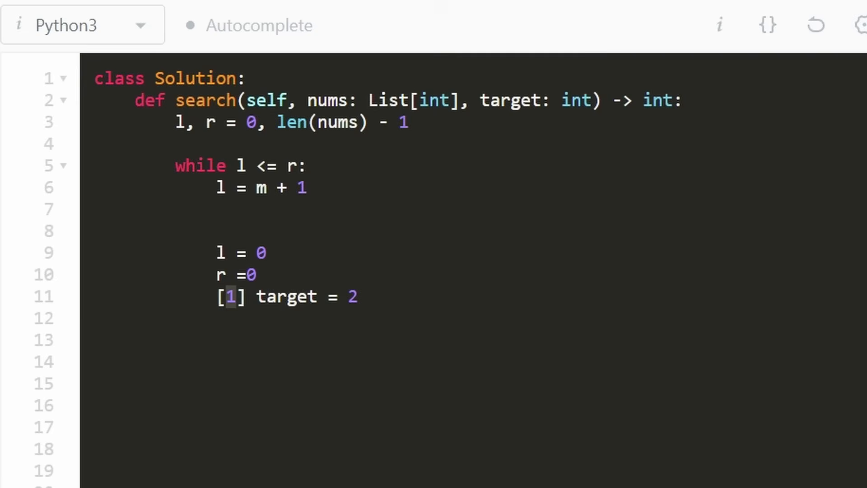
- Remove the scratch notes and write the if branch setting r = m - 1 when nums[m] > target
key("End")
key("shift+Up")
key("shift+Up")
key("shift+Up")
key("ctrl+z")
type("m ")
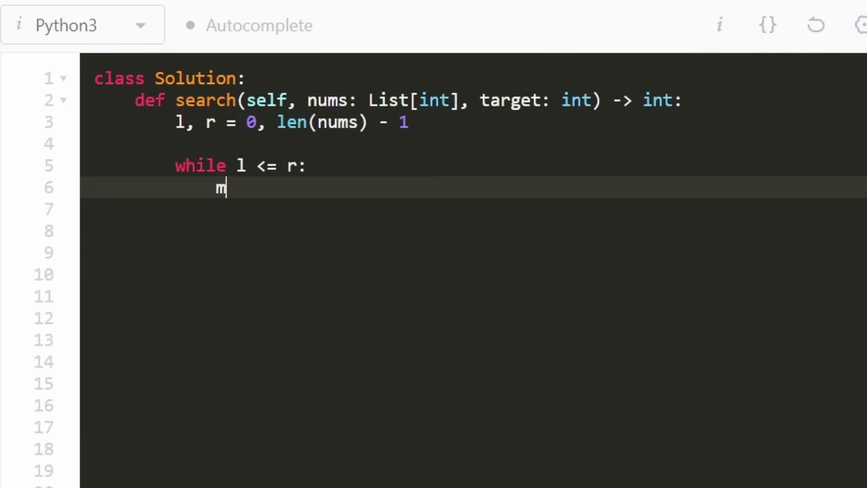
type("= ")
type("(l ")
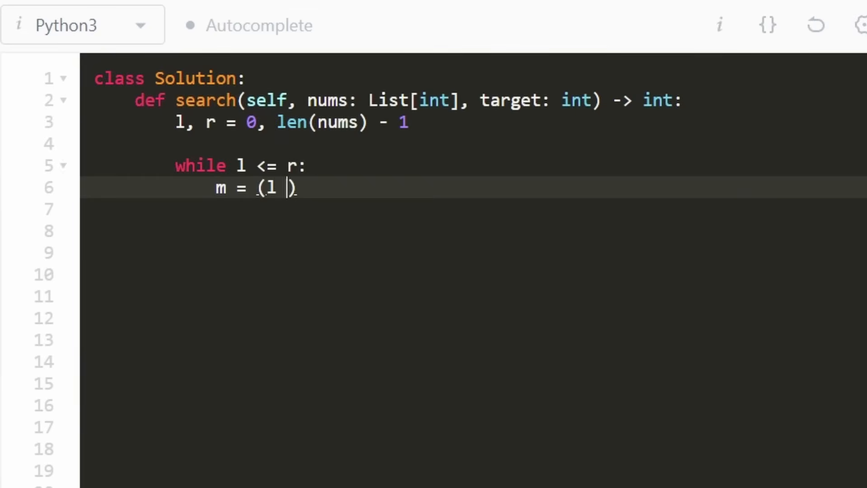
type("+ r) /")
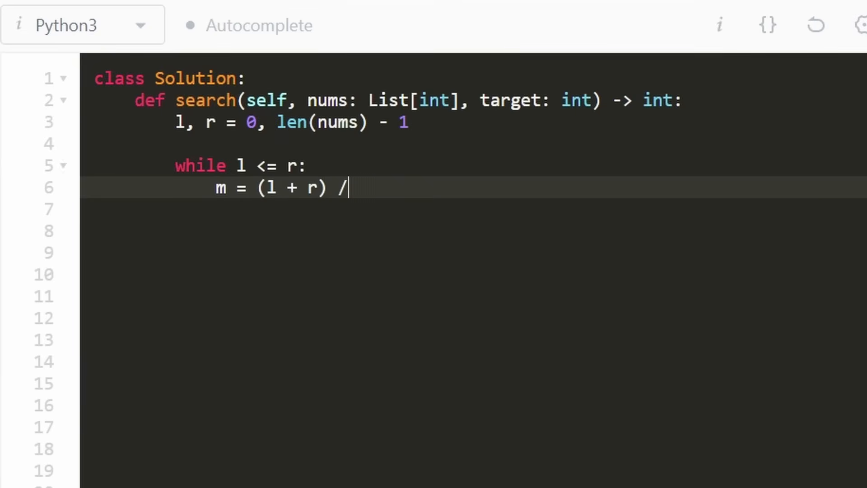
type("/ 2")
key("Return")
type("if ")
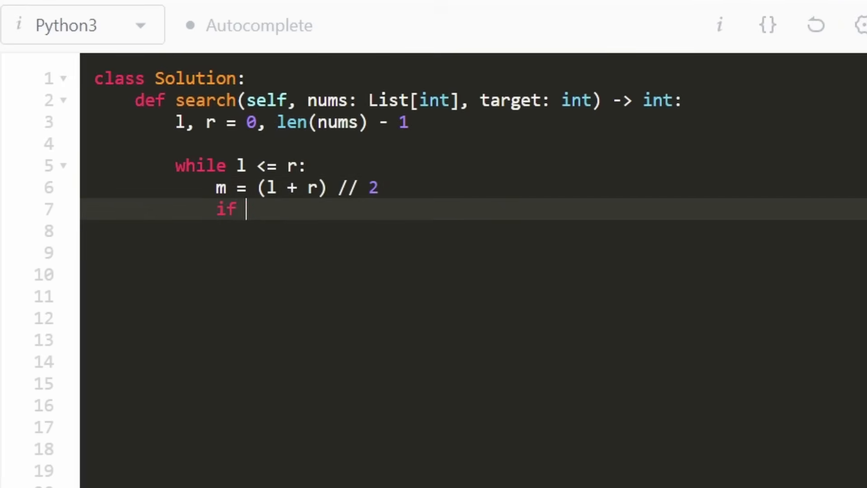
type("nums[m] ")
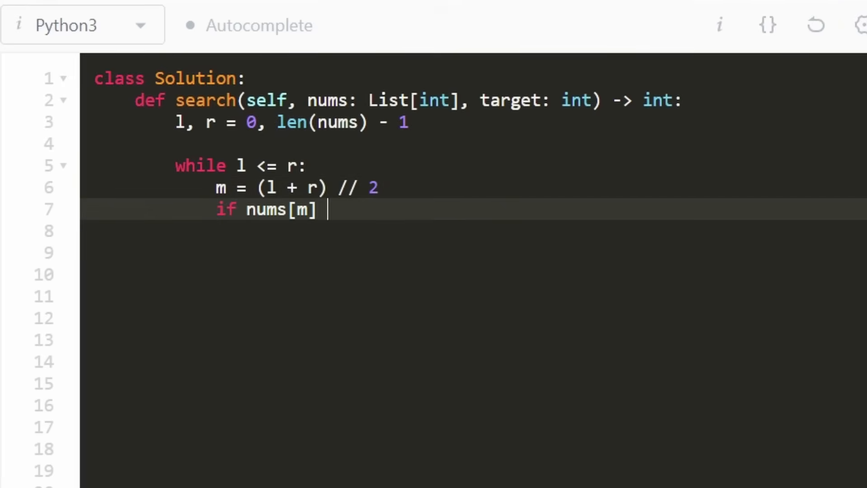
type("> targe")
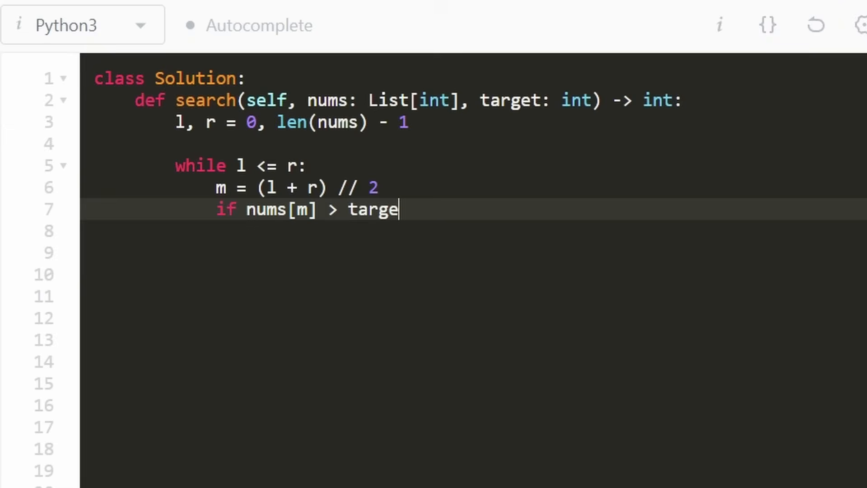
type("t:")
key("Return")
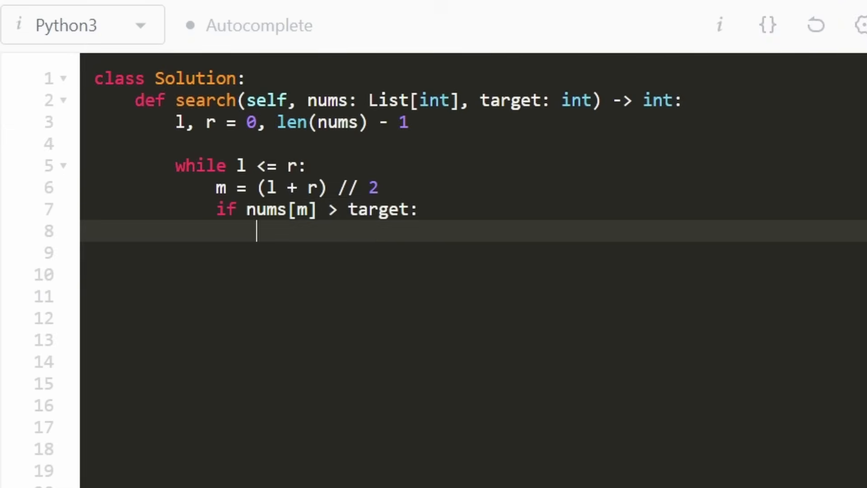
type("r ")
type("= m ")
type("- 1")
key("Return")
key("BackSpace")
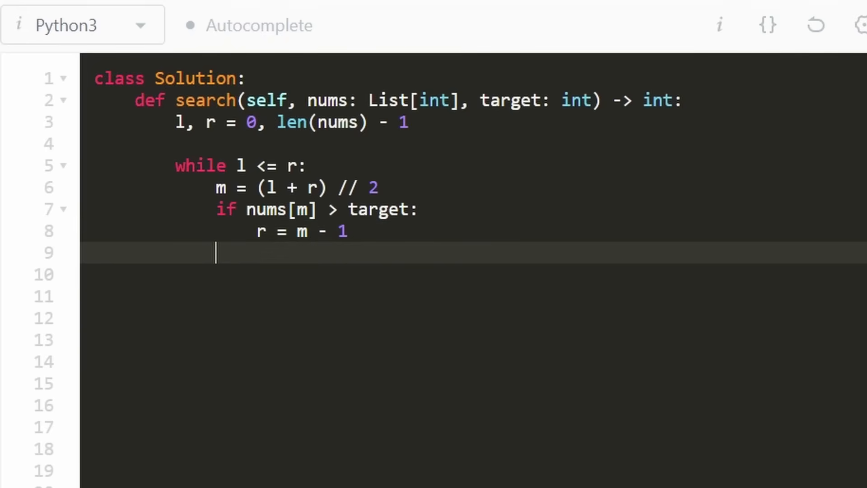
type("e")
type("ls")
- Add the elif branch l = m + 1, the else returning m, and return -1 after the loop
key("BackSpace")
type("if nu")
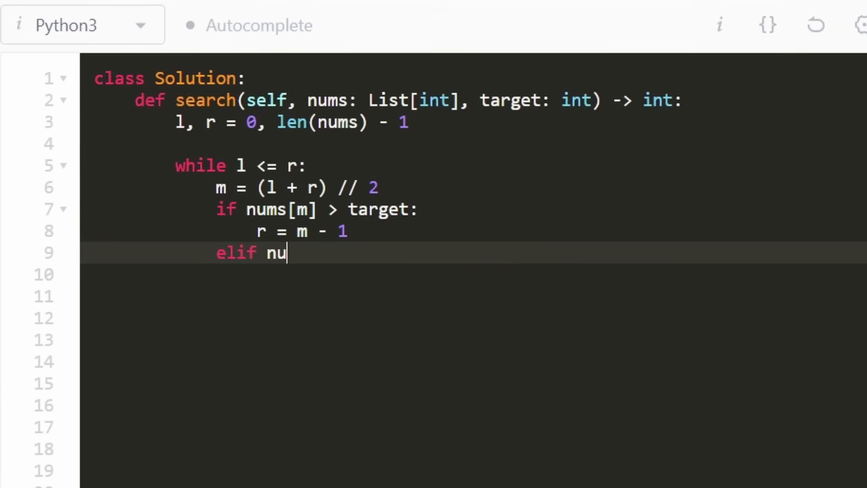
type("ms[m] < ta")
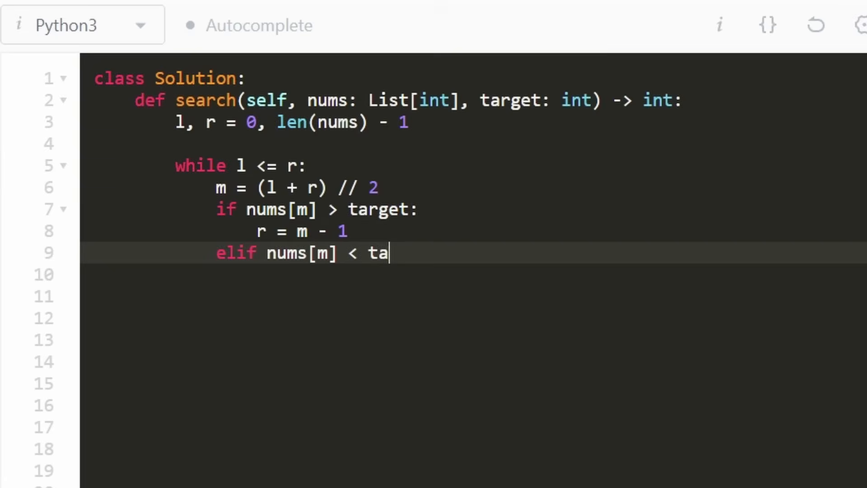
type("rget:")
key("Return")
type("l")
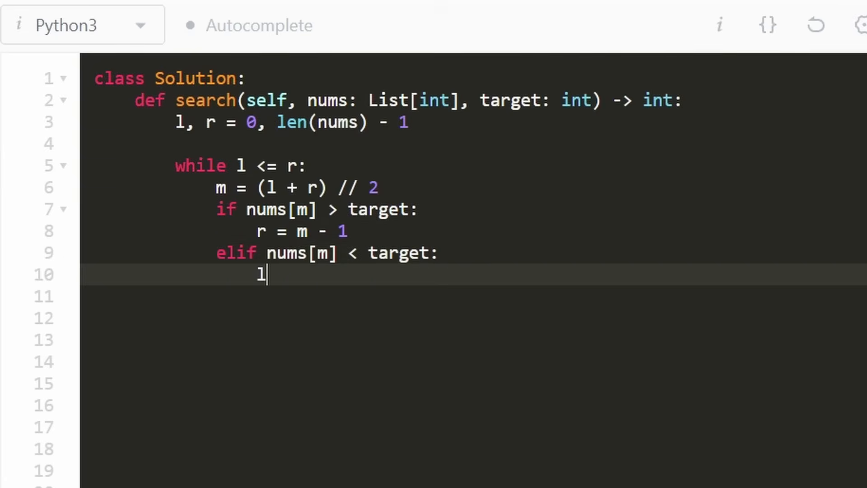
type(" = m + 1")
key("Return")
key("BackSpace")
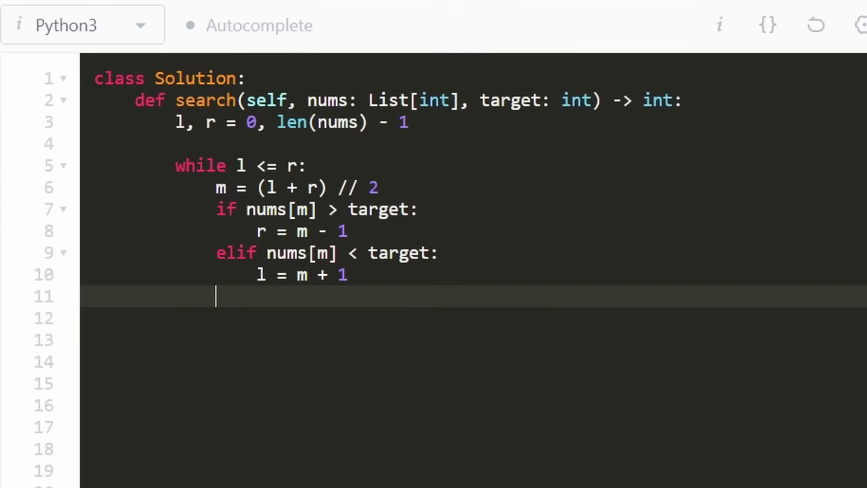
type("else:")
key("Return")
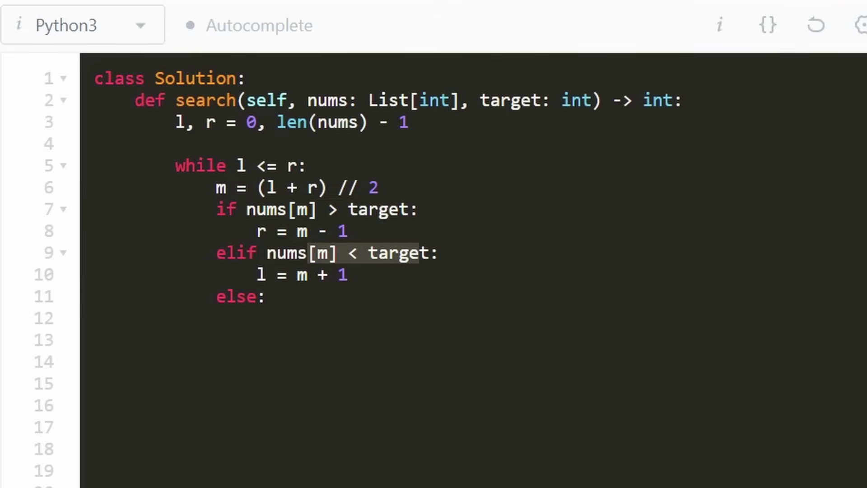
type("return")
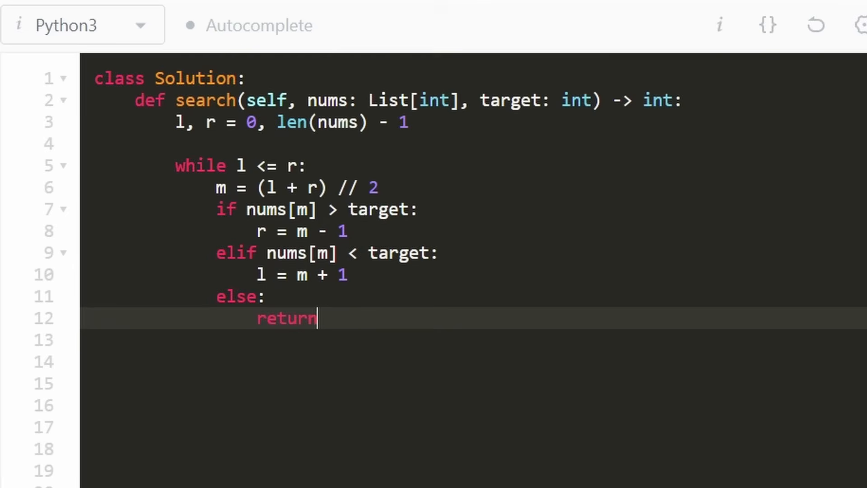
type(" m")
key("Return")
key("BackSpace")
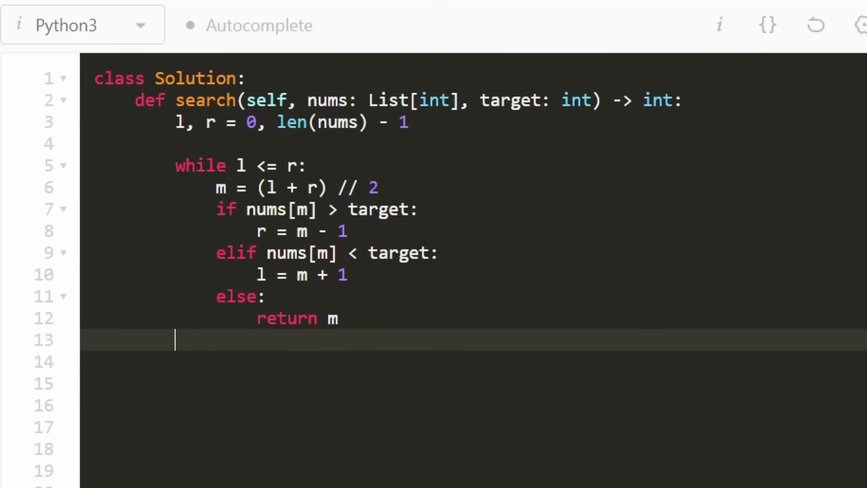
- Highlight the loop body and the return m statement while explaining the finished search
mouse_move(338, 318)
left_mouse_down()
mouse_move(95, 187)
mouse_move(186, 165)
mouse_move(175, 166)
left_mouse_up()
left_click(236, 253)
left_click_drag(226, 319, 338, 319)
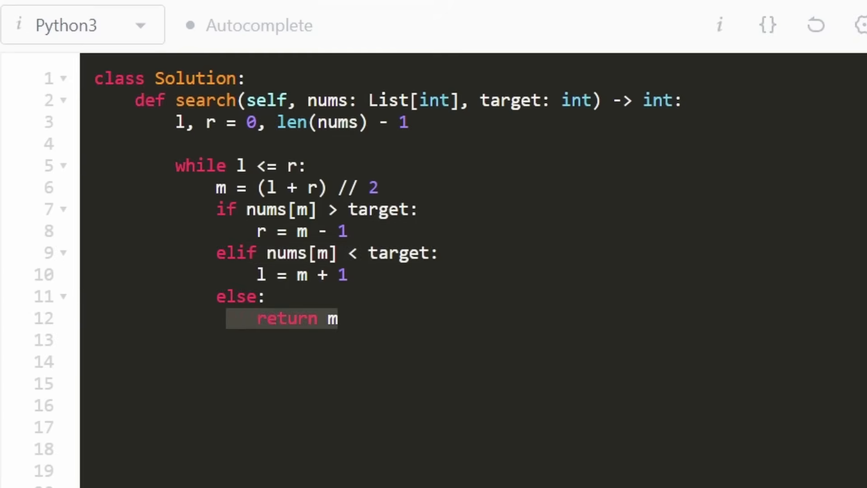
left_click(175, 339)
type("retur")
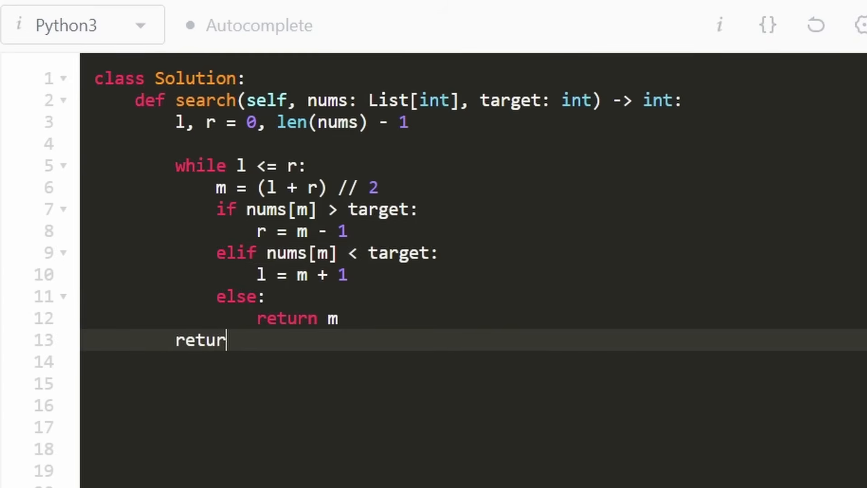
type("n -1")
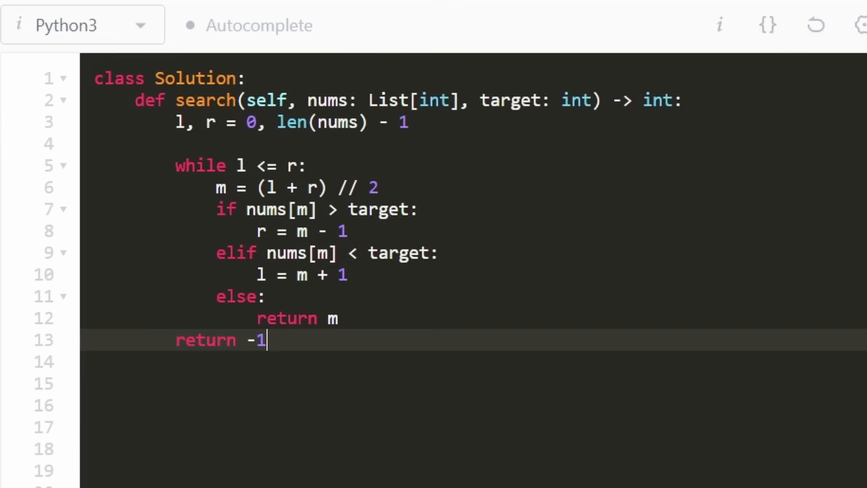
- Insert a blank line after the l, r initialization and highlight the whole midpoint line m = (l + r) // 2
left_click_drag(266, 340, 102, 123)
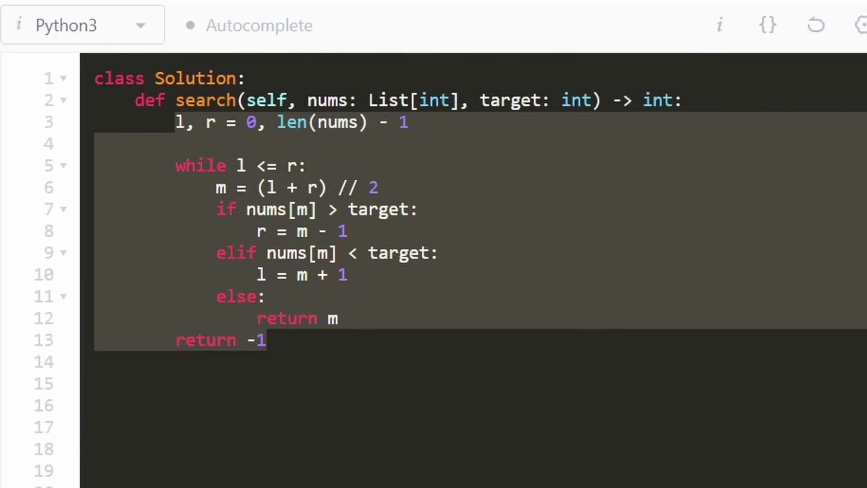
left_click(337, 318)
left_click(216, 362)
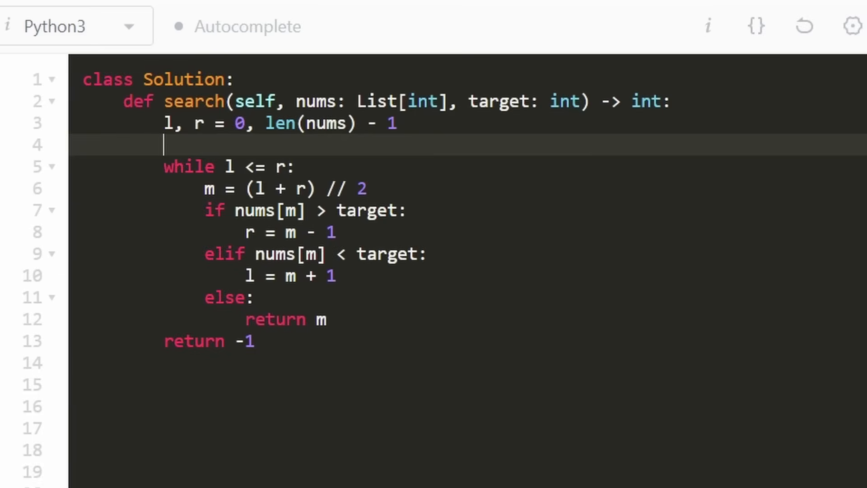
key("Return")
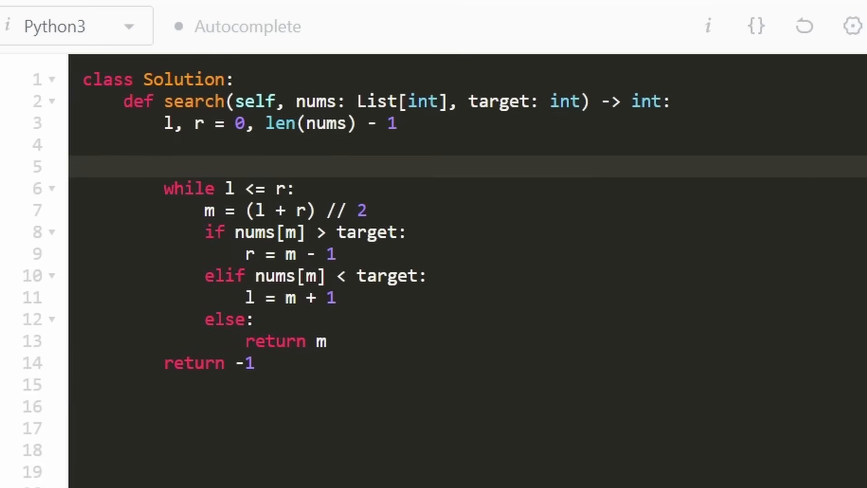
key("Down")
key("Down")
key("Home")
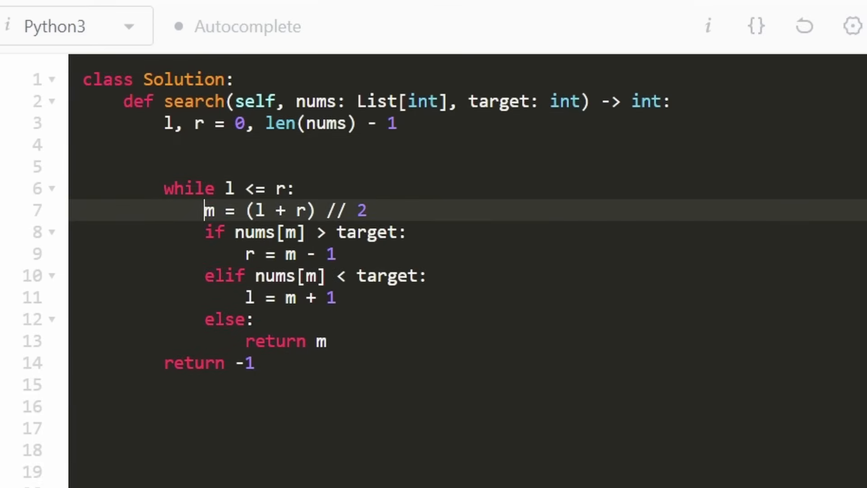
left_click_drag(367, 210, 225, 210)
key("shift+Left")
key("shift+Left")
key("shift+Left")
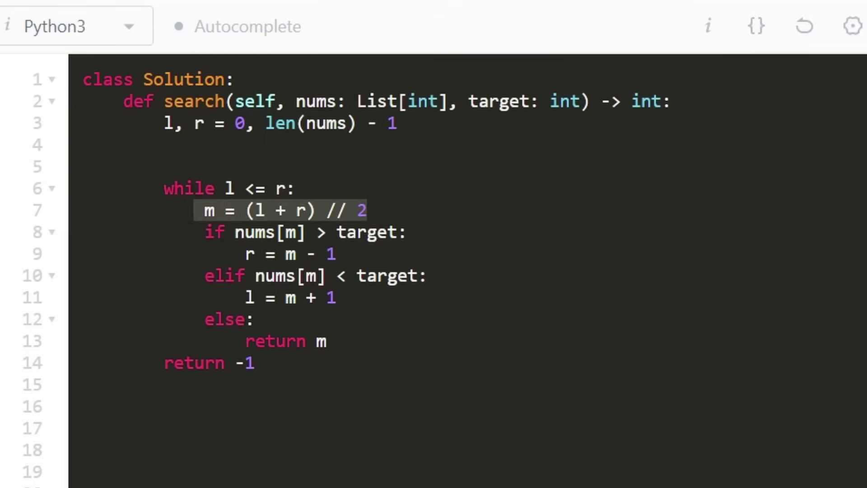
key("shift+Right")
key("shift+Left")
key("shift+Left")
key("shift+Right")
key("shift+Left")
key("shift+Left")
key("shift+Left")
key("shift+Left")
key("shift+Left")
key("shift+Left")
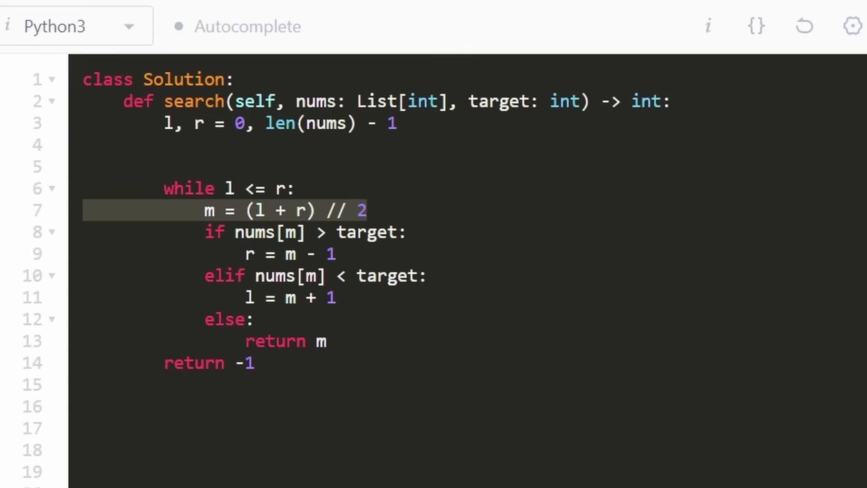
- Point out the l + r sum inside the midpoint as the overflow risk, then return above the loop
left_click(246, 231)
key("Up")
key("Right")
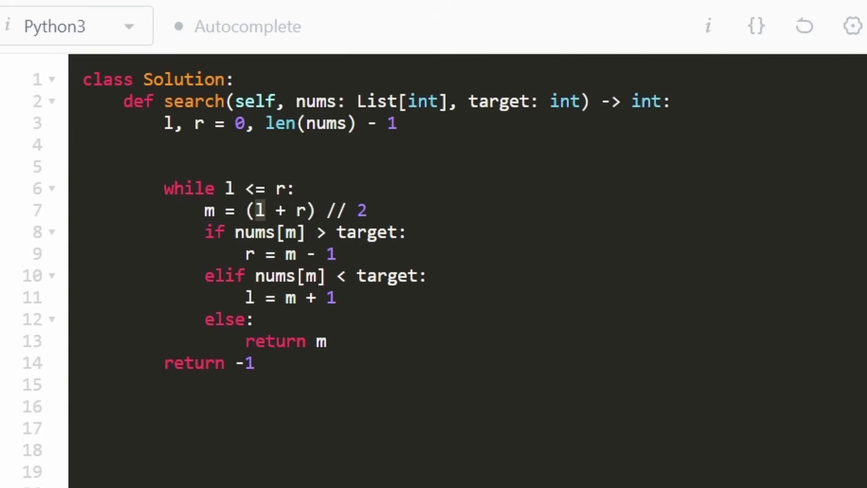
key("shift+Right")
key("shift+Right")
key("shift+Right")
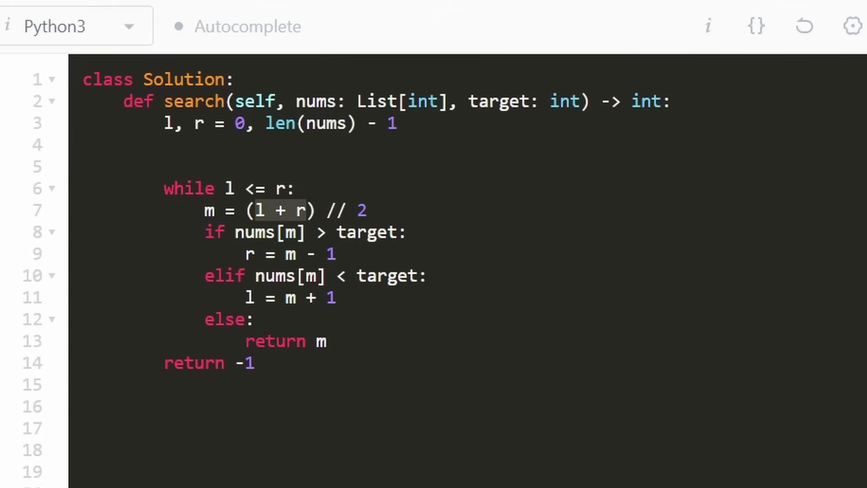
key("Right")
key("shift+Left")
key("shift+Left")
key("shift+Left")
key("Left")
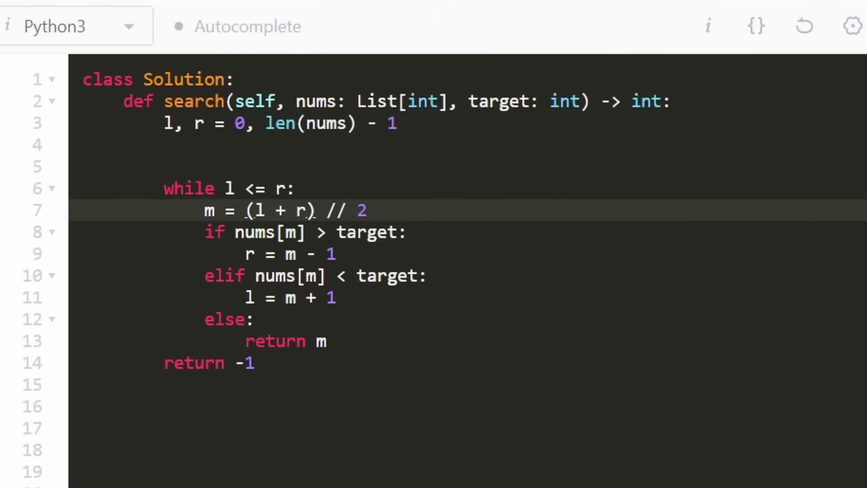
key("shift+Right")
key("shift+Right")
key("shift+Right")
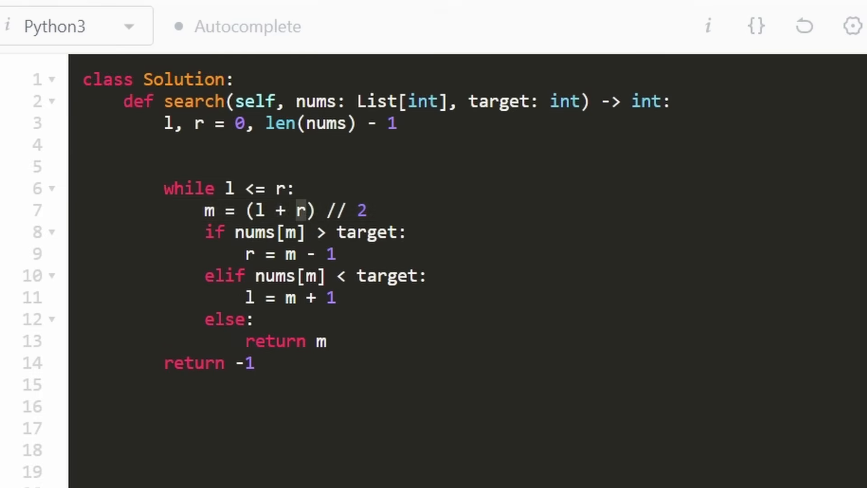
key("shift+Right")
key("shift+Right")
key("shift+Right")
key("Down")
key("Up")
key("Up")
key("Up")
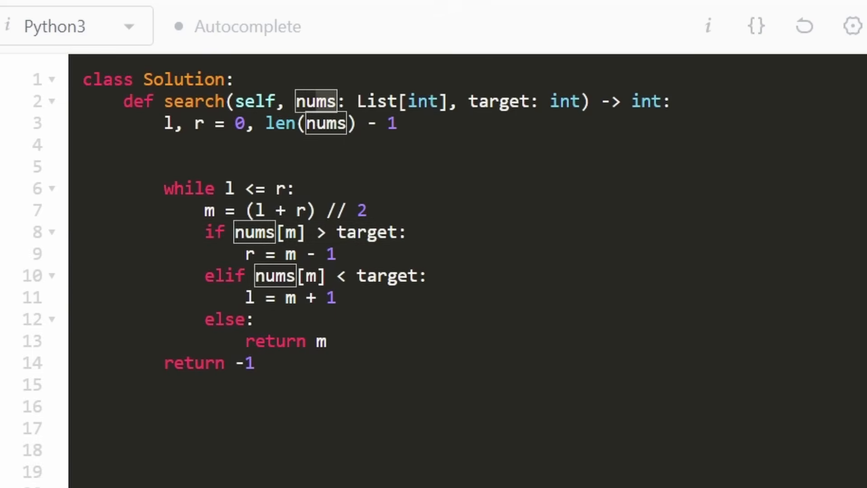
key("Down")
key("Down")
key("Down")
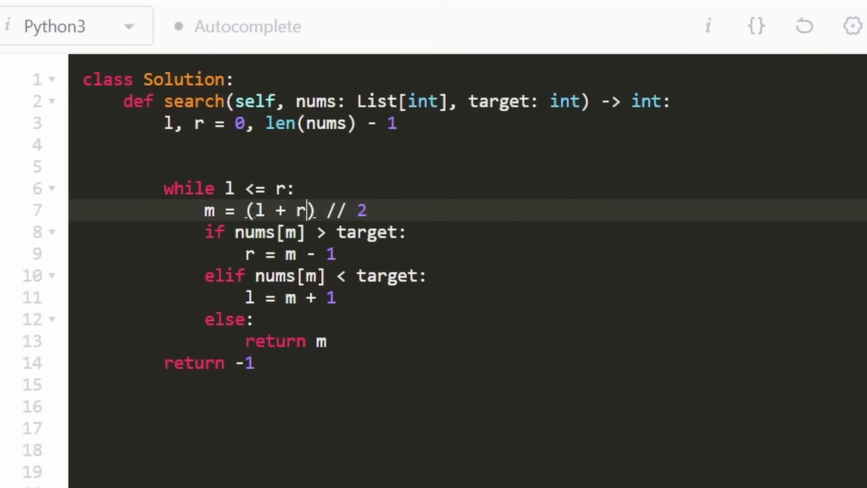
key("shift+Left")
key("shift+Left")
key("shift+Left")
key("Up")
key("Up")
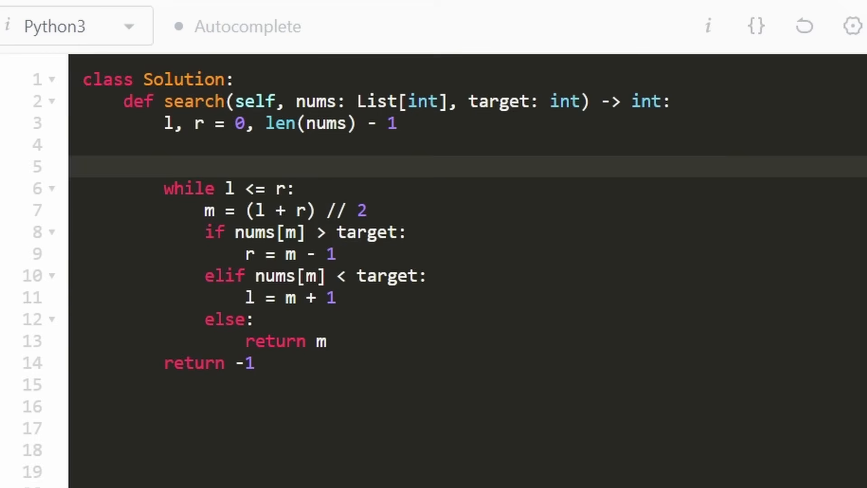
- Jot a 2^31 overflow note above the while loop, relate it to (l + r), and select the note line for removal
key("Return")
type("2")
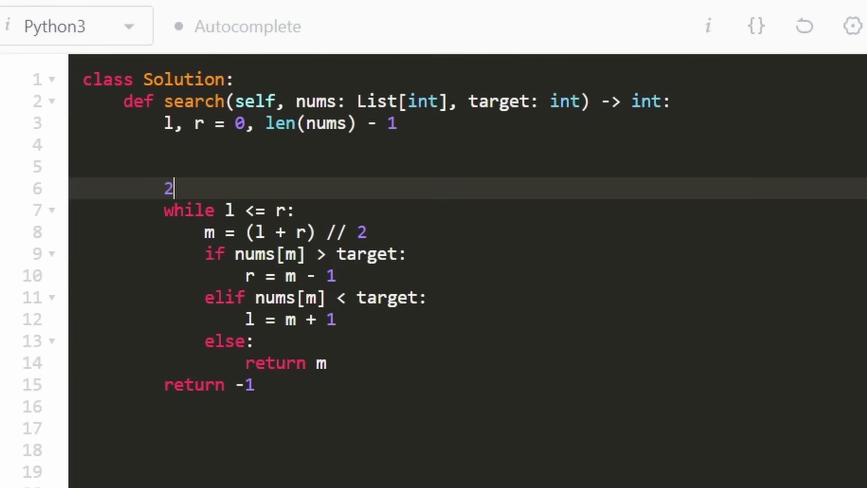
type("^")
type("31")
key("shift+Home")
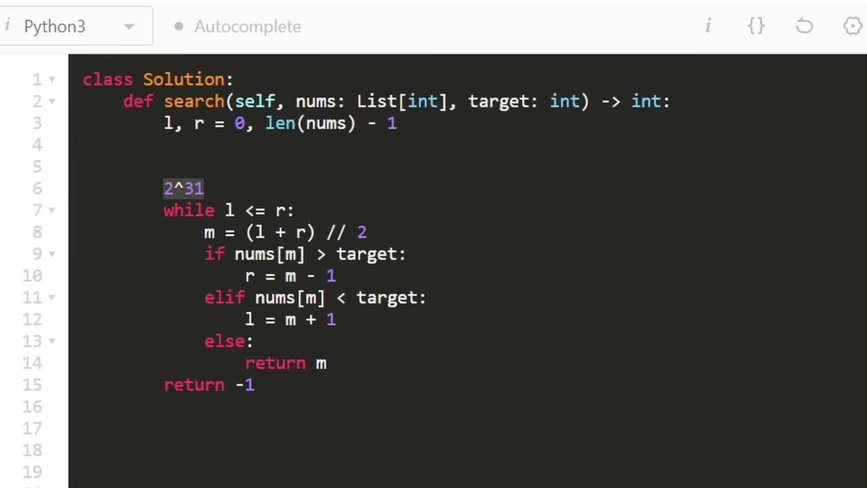
left_click_drag(235, 232, 315, 232)
left_click_drag(203, 188, 157, 189)
left_click(171, 189)
left_click_drag(315, 231, 194, 232)
left_click(215, 232)
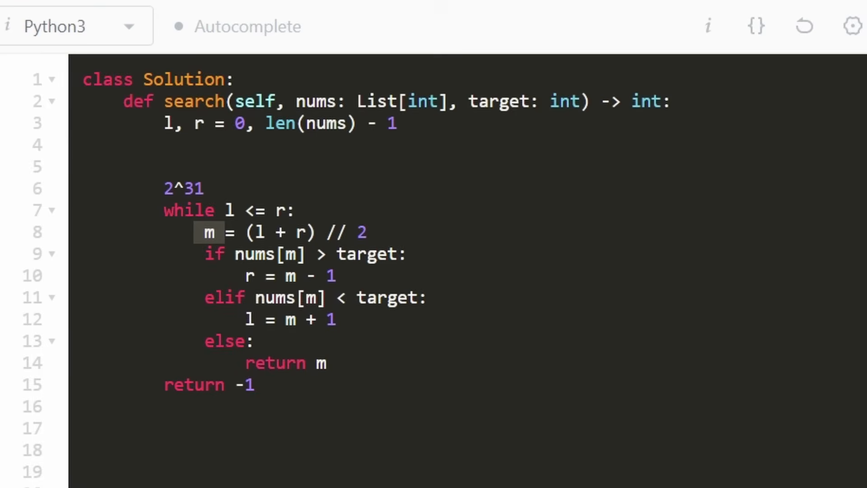
left_click_drag(204, 189, 83, 189)
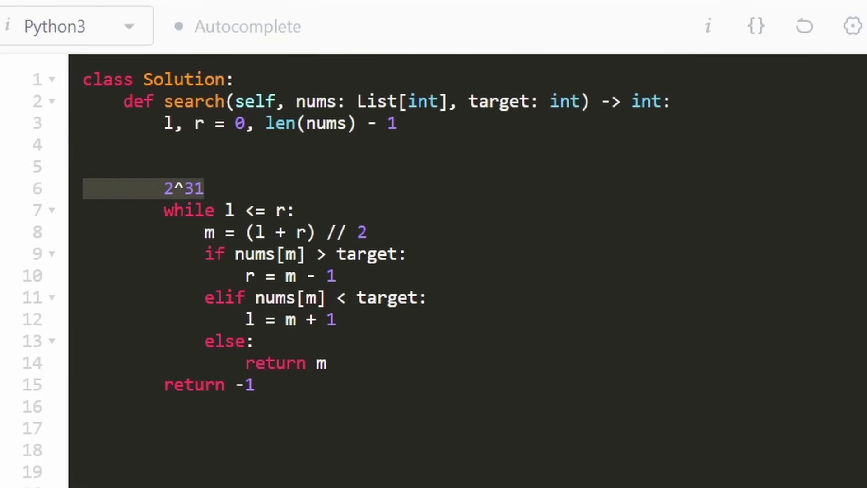
- Delete the 2^31 note and select the l + r sum in the midpoint to replace it with r - l
key("BackSpace")
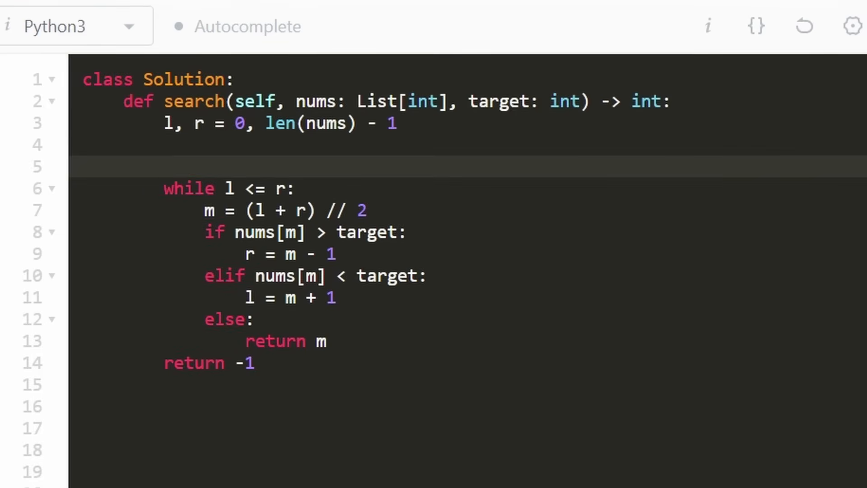
left_click_drag(367, 210, 245, 210)
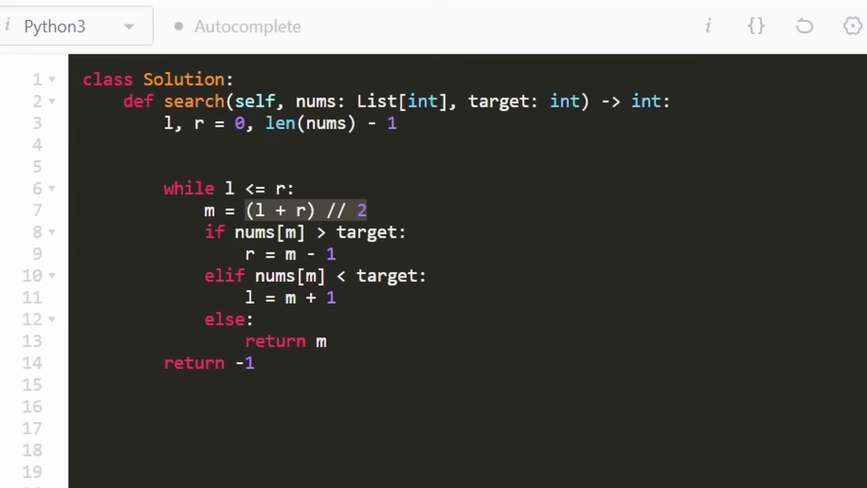
key("Down")
key("Up")
key("shift+Right")
key("shift+Right")
key("shift+Right")
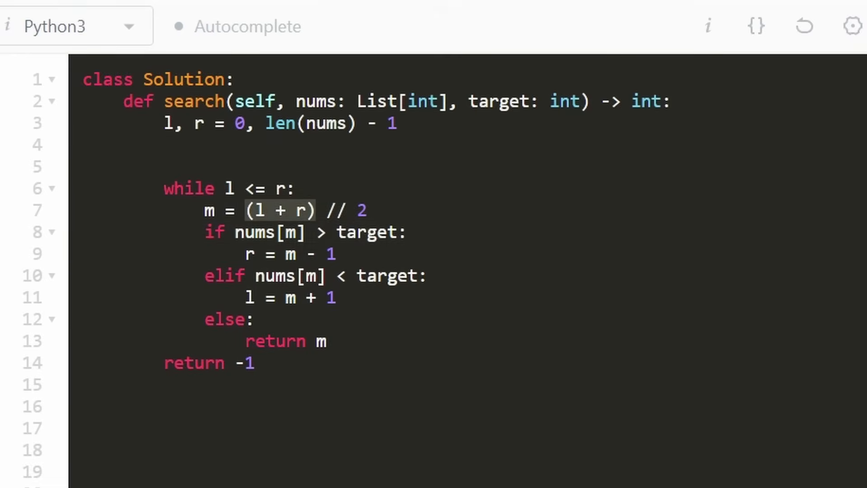
key("Right")
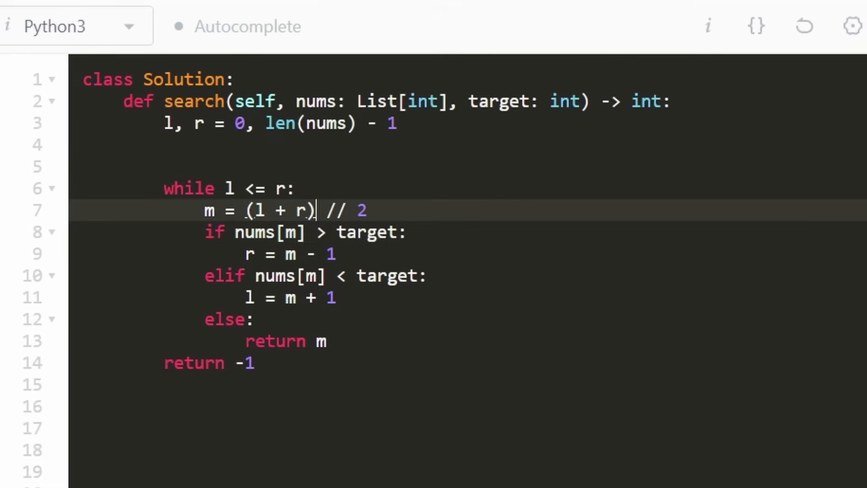
key("shift+Left")
key("shift+Left")
key("shift+Left")
key("shift+Left")
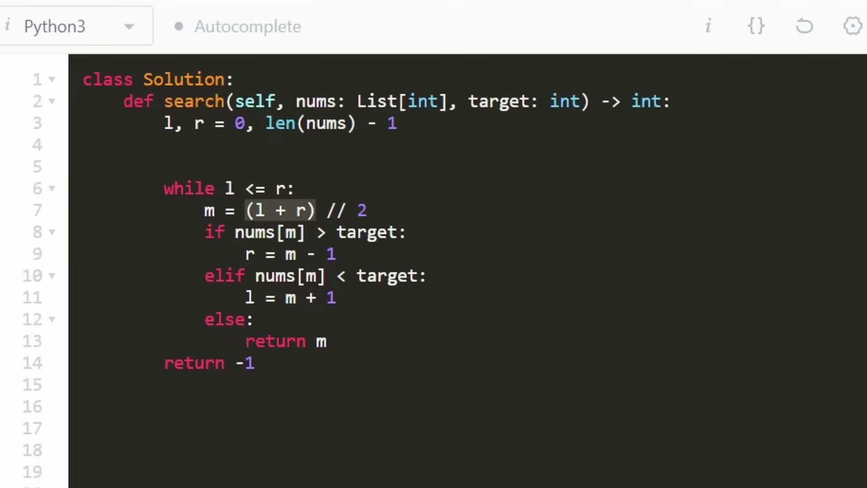
key("Left")
key("shift+Right")
key("shift+Right")
key("shift+Right")
key("Right")
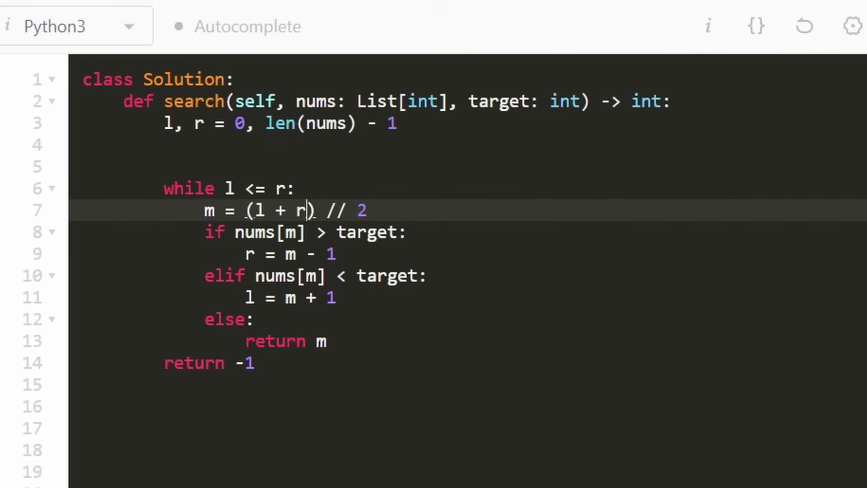
key("shift+Left")
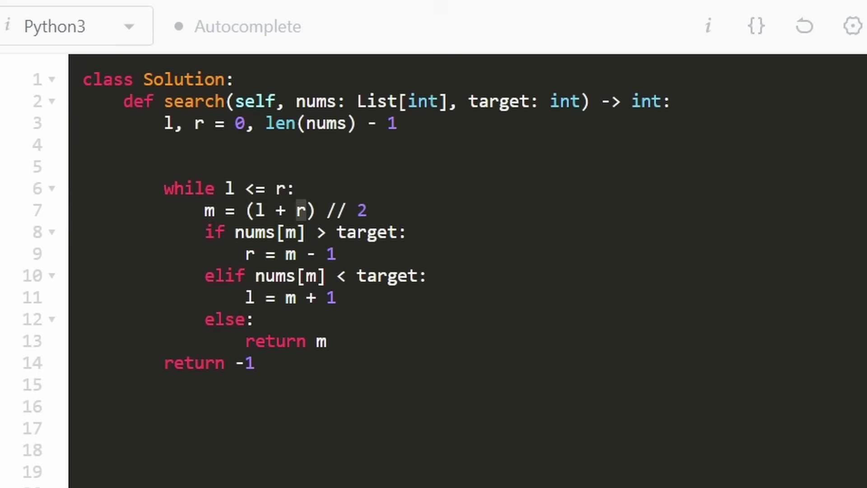
key("shift+Left")
key("shift+Left")
key("shift+Left")
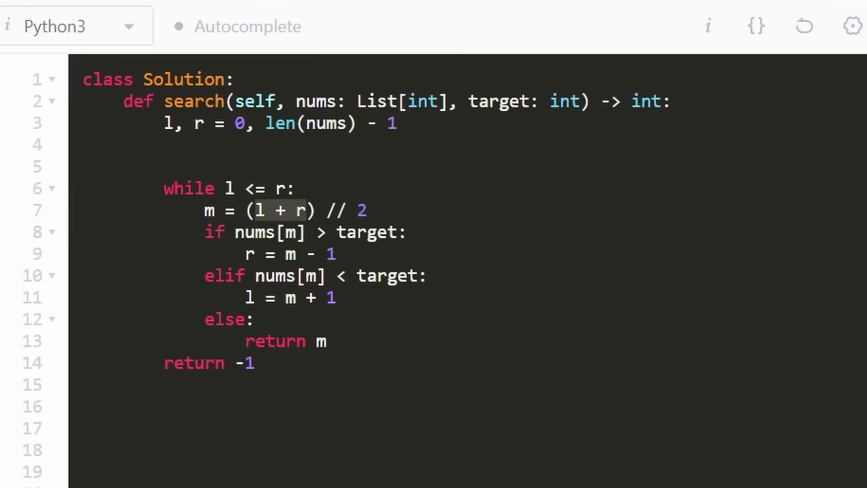
type("r")
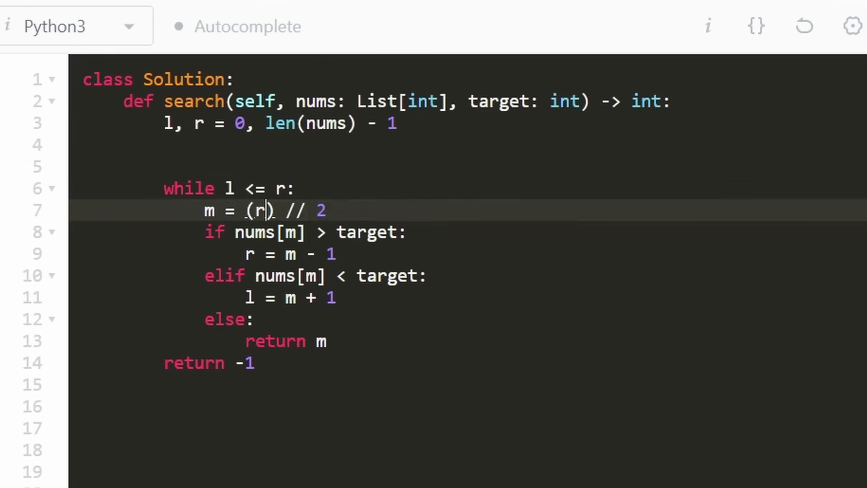
type(" - l")
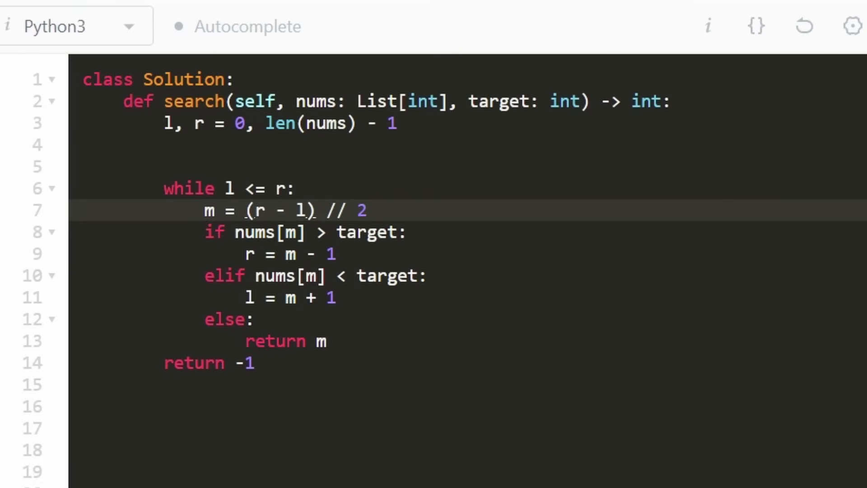
- Prefix the (r - l) // 2 term with l + and wrap it so the line reads m = l + ((r - l) // 2)
key("shift+Left")
key("shift+Left")
key("shift+Left")
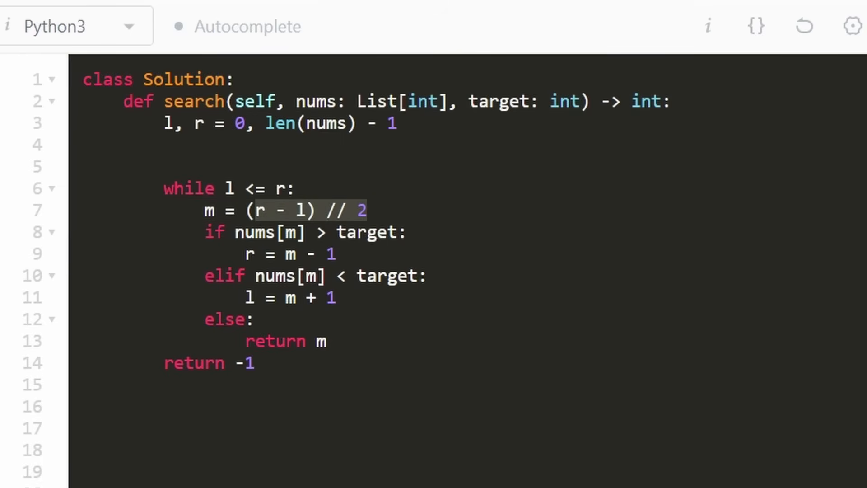
key("Left")
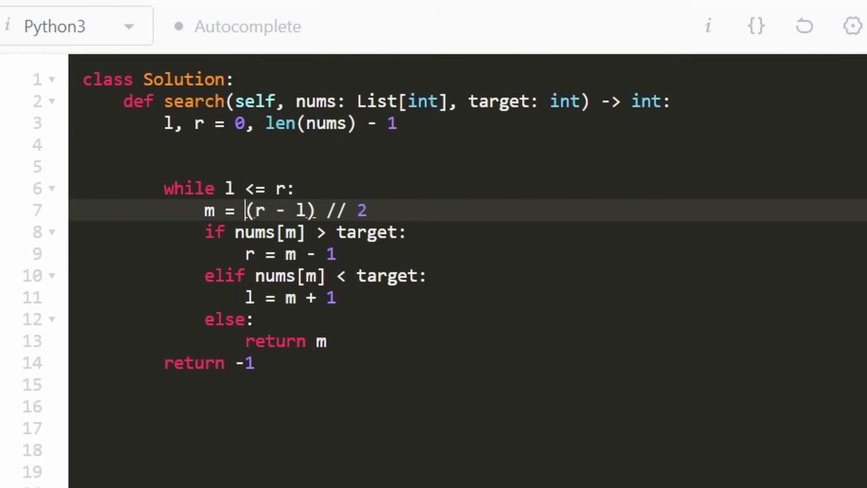
key("shift+Right")
key("shift+Right")
key("shift+Right")
key("shift+Right")
key("shift+Right")
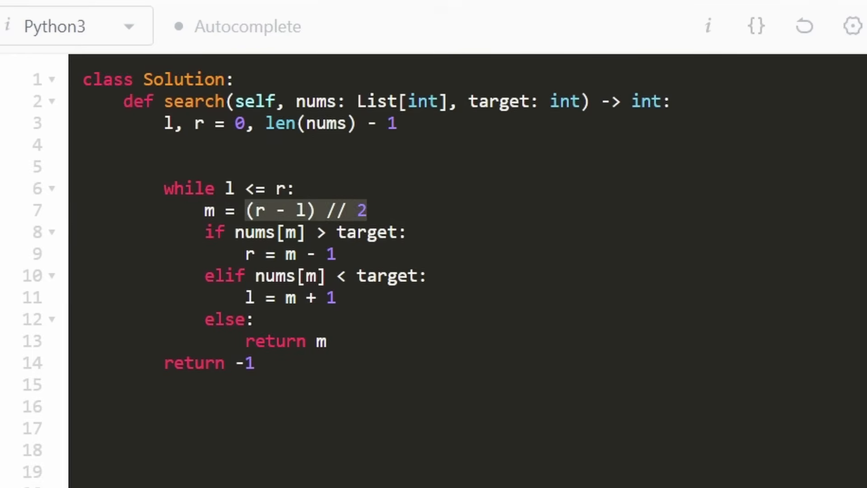
key("shift+Left")
key("shift+Left")
key("shift+Left")
key("shift+Right")
key("shift+Right")
key("shift+Right")
key("Left")
type("l")
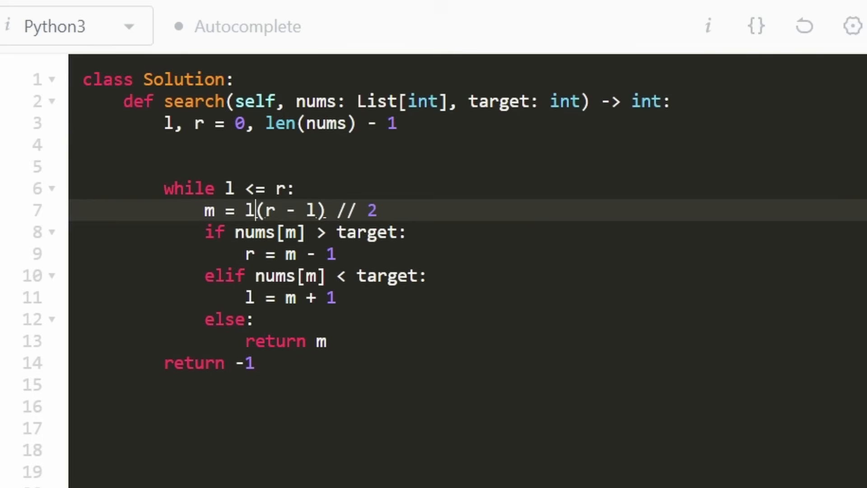
type(" + (")
key("End")
type(")")
key("ctrl+Left")
key("ctrl+Left")
key("ctrl+Left")
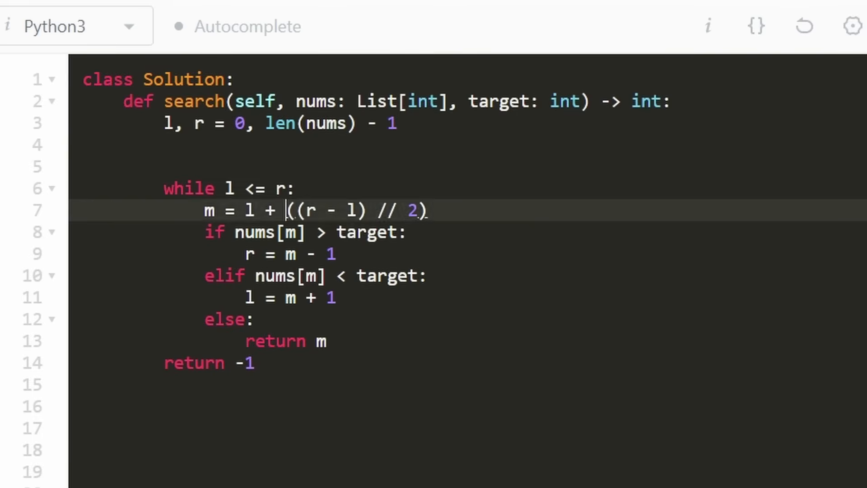
key("shift+End")
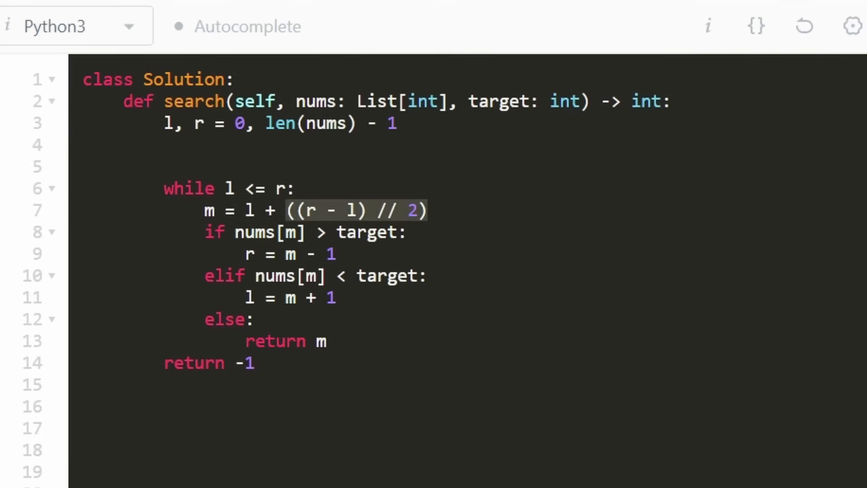
- Review the added l and the parenthesised offset, reselecting the full new midpoint expression
key("ctrl+Left")
key("ctrl+Left")
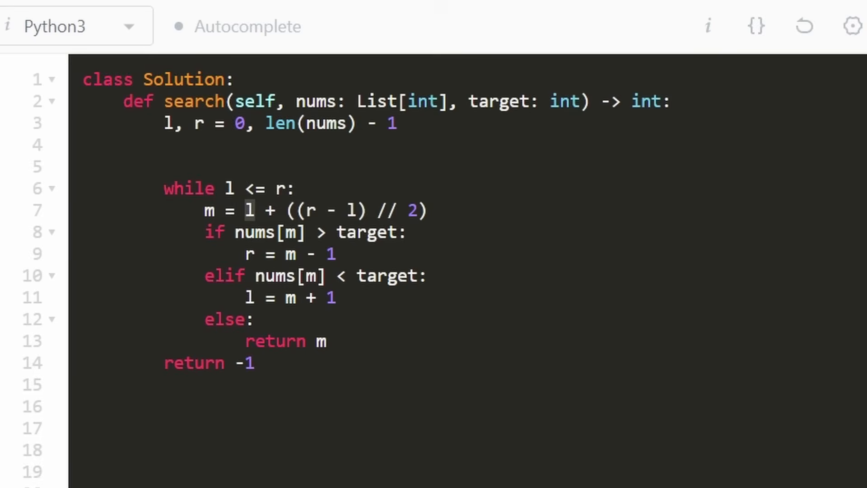
key("ctrl+Right")
key("ctrl+Right")
key("ctrl+shift+Right")
key("ctrl+shift+Right")
key("ctrl+shift+Right")
key("ctrl+shift+Right")
key("End")
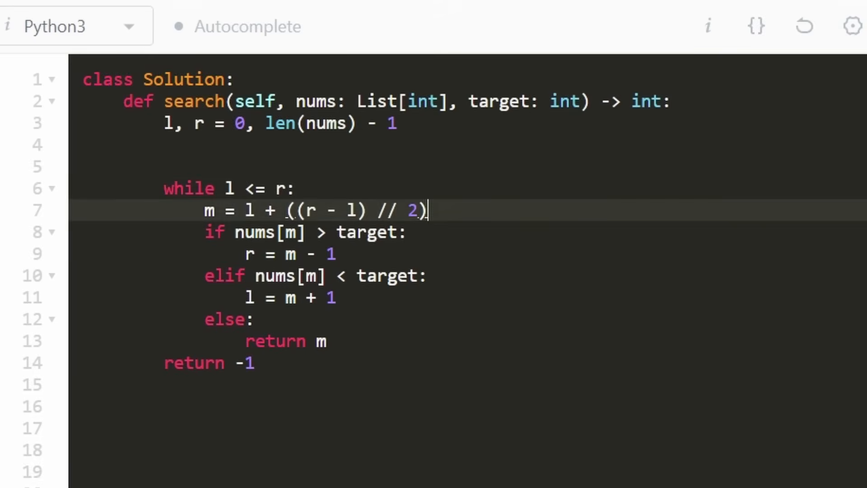
key("ctrl+shift+Left")
key("ctrl+shift+Left")
key("ctrl+shift+Left")
key("ctrl+shift+Left")
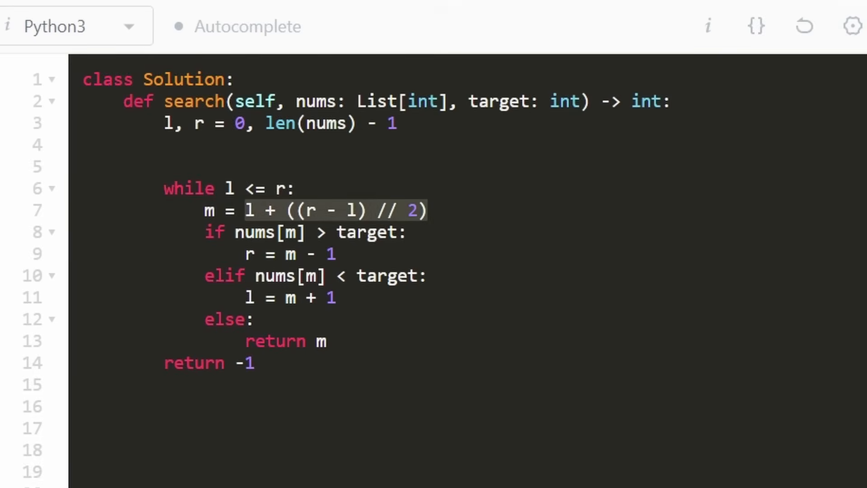
key("Left")
key("ctrl+shift+Right")
key("ctrl+shift+Right")
key("ctrl+shift+Right")
key("ctrl+shift+Right")
- Point out r, l and the r - l difference in the overflow-safe midpoint
key("Down")
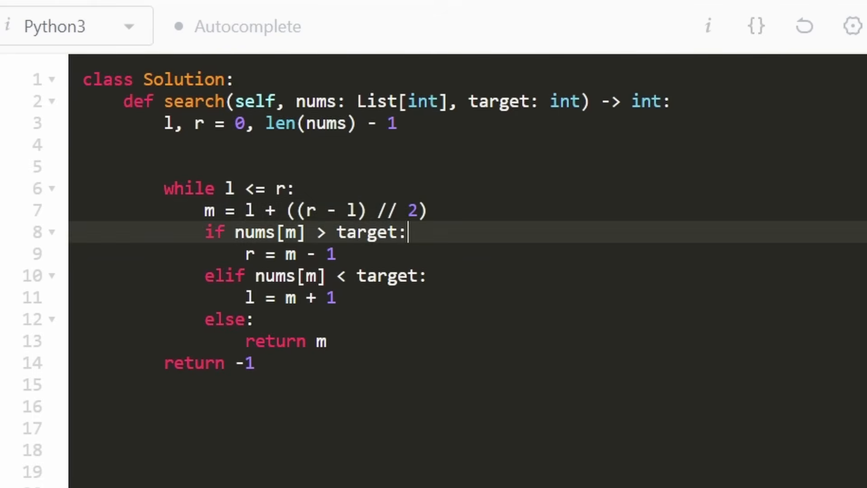
key("Up")
key("ctrl+Left")
key("ctrl+Left")
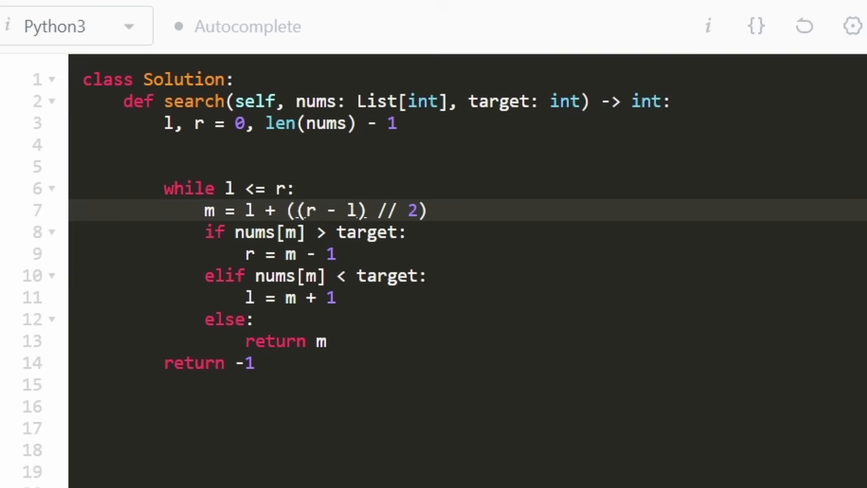
key("Left")
key("Left")
key("Left")
key("shift+Left")
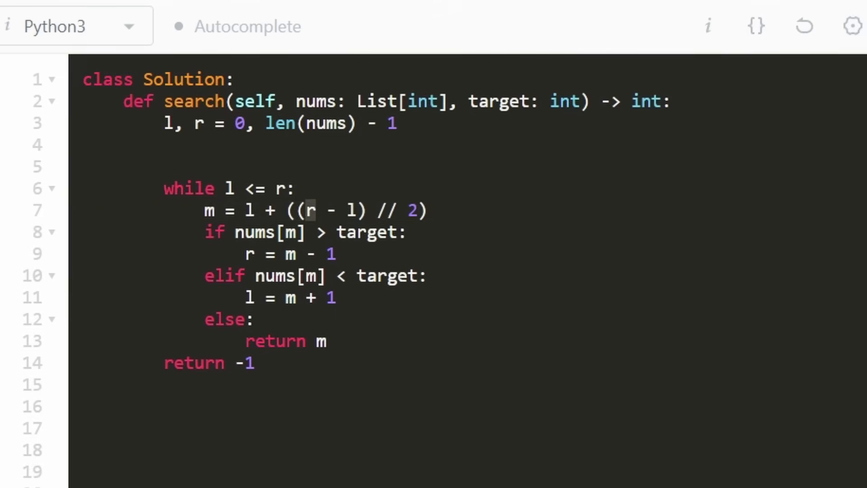
key("Right")
key("Right")
key("Right")
key("shift+Right")
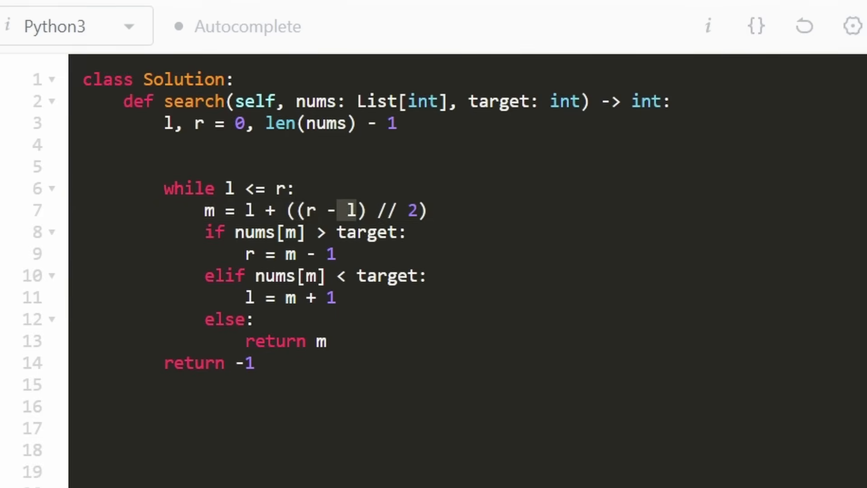
key("Right")
key("Right")
key("shift+Left")
key("shift+Left")
key("shift+Left")
key("shift+Left")
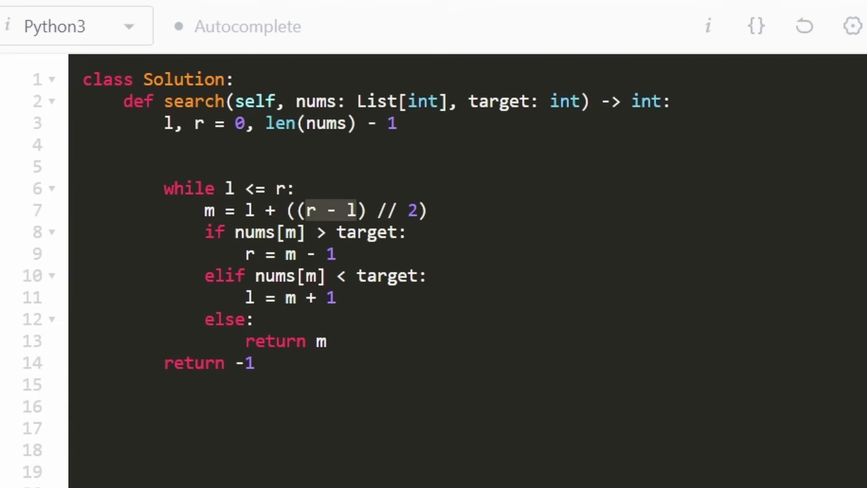
- Reselect the r - l term against the target comparison before submitting the Python3 solution for a Success result
key("Left")
key("shift+Right")
key("shift+Right")
key("shift+Right")
key("Down")
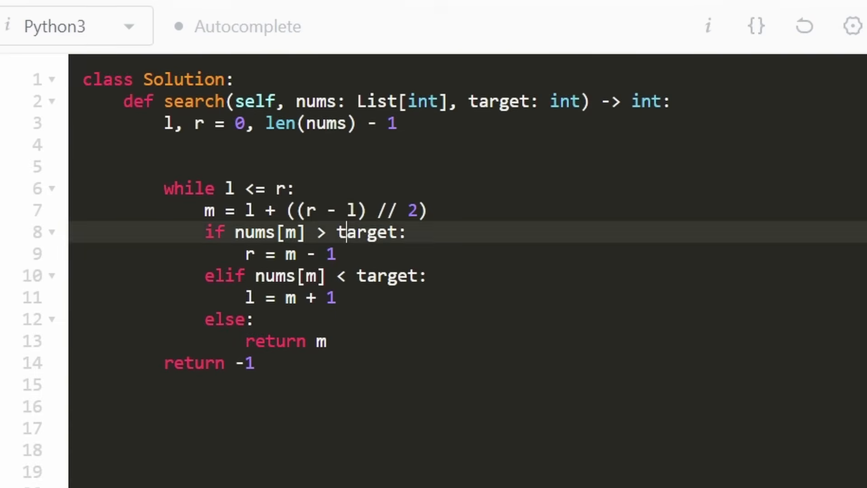
key("Up")
key("Right")
key("shift+Left")
key("shift+Left")
key("shift+Left")
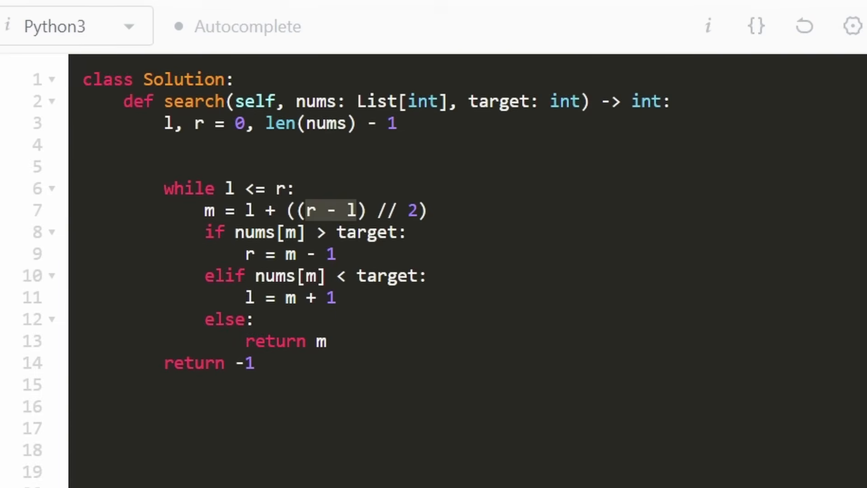
key("Down")
key("Down")
key("Down")
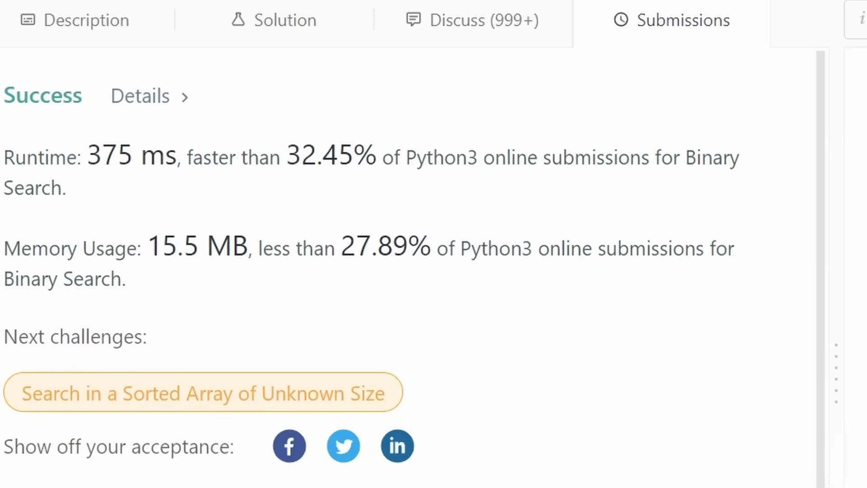
- Delete the extra blank line so a single blank line precedes the while loop
key("Up")
key("Up")
key("Up")
key("End")
key("shift+Home")
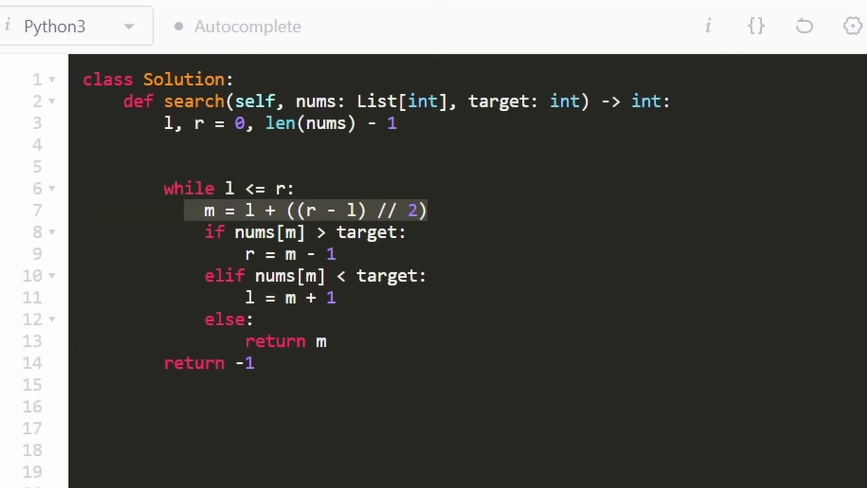
key("shift+Home")
key("shift+Up")
key("Up")
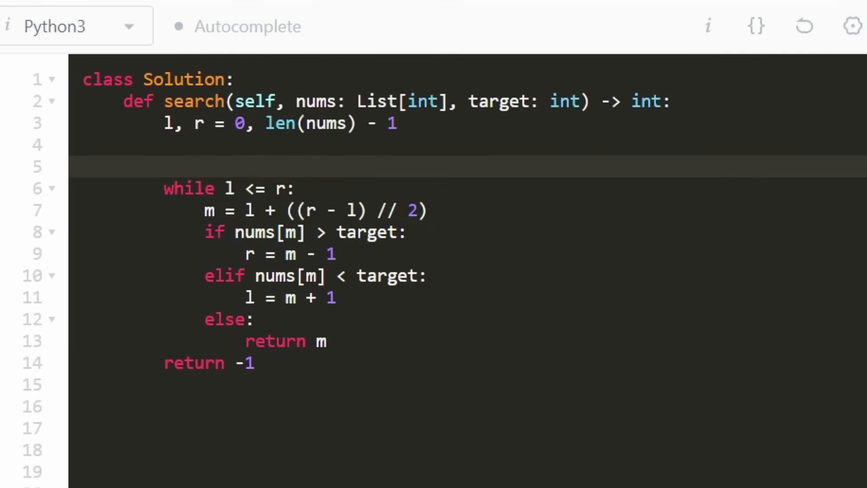
key("Home")
key("BackSpace")
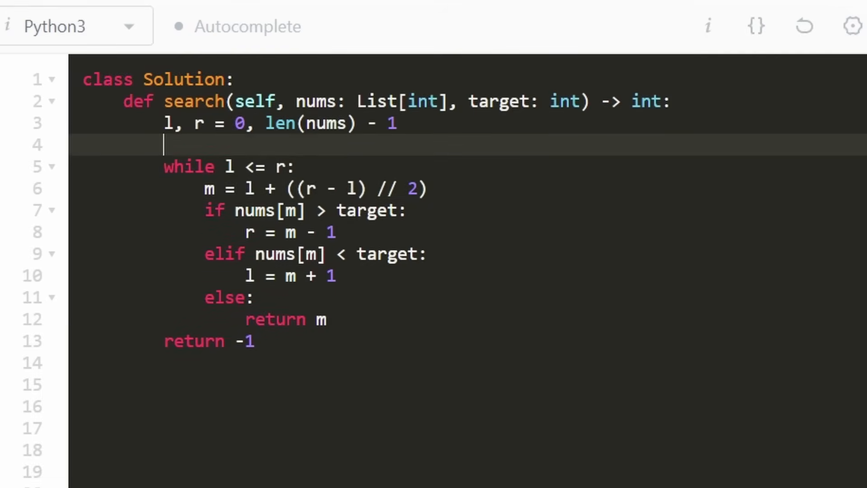
- Reselect the midpoint assignment l + ((r - l) // 2) on the line below
key("Down")
key("Down")
key("End")
key("ctrl+shift+Left")
key("ctrl+shift+Left")
key("ctrl+shift+Left")
key("ctrl+shift+Left")
key("ctrl+shift+Left")
key("ctrl+shift+Left")
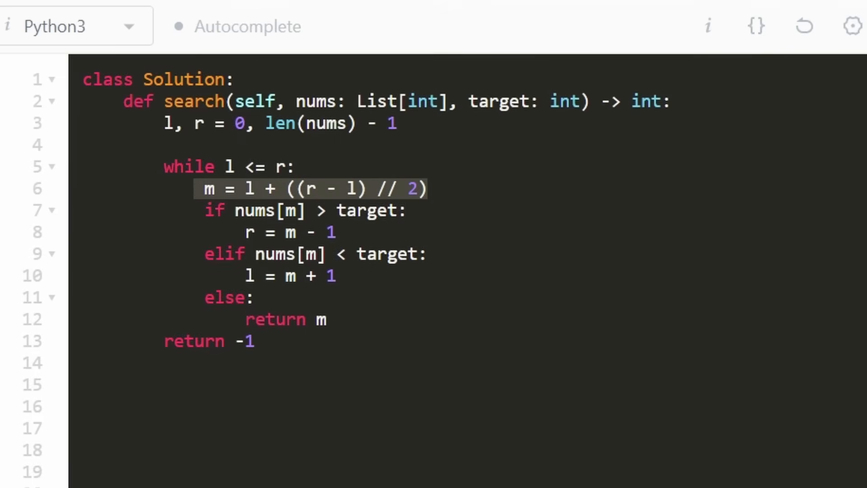
key("shift+Right")
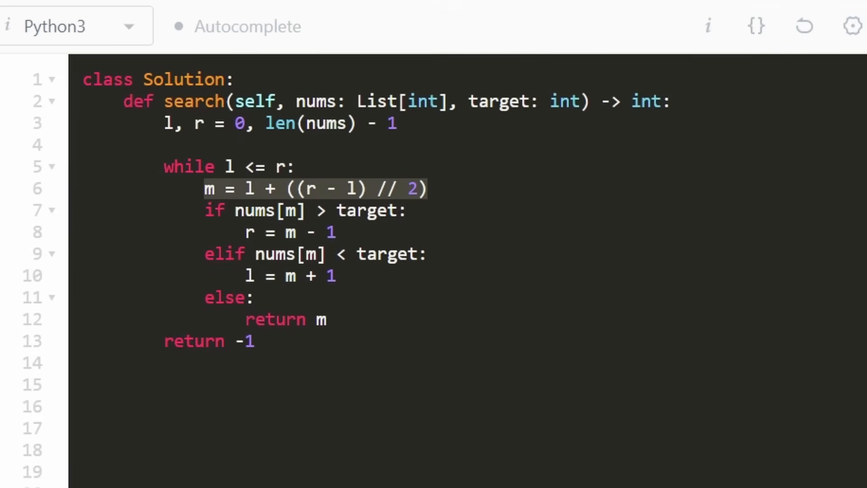